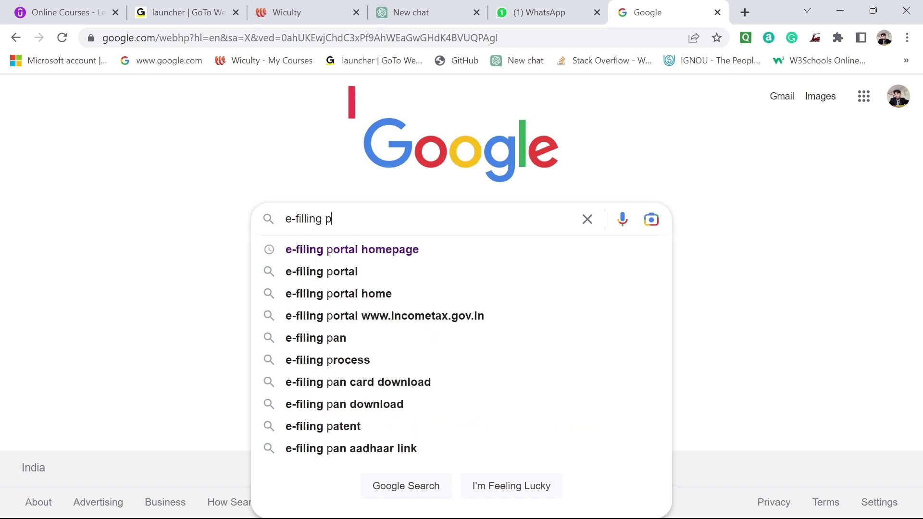
Search Google for 'e-filling portal' and open the official Income Tax e-Filing result.
{"action": "key", "text": "Return"}
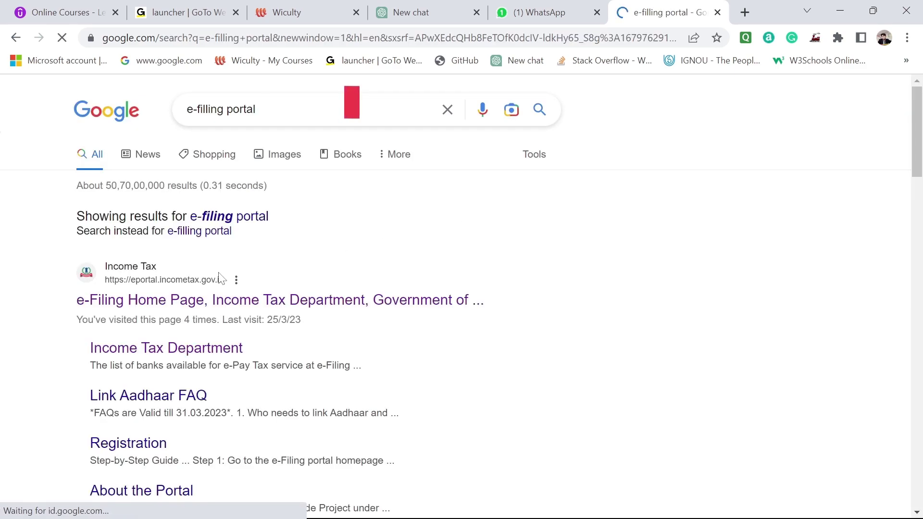
{"action": "left_click", "coordinate": [156, 302]}
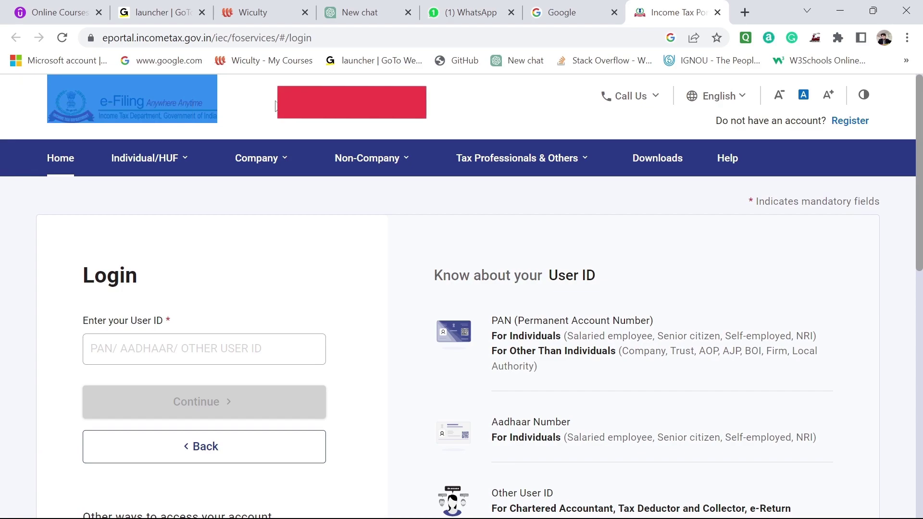
Go from the login page to the e-Filing portal home page using the logo.
{"action": "left_click", "coordinate": [136, 109]}
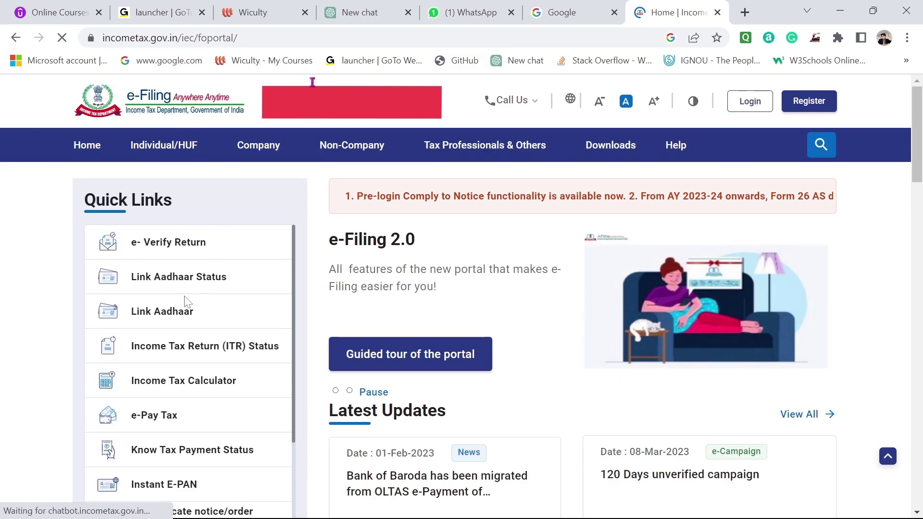
Open Link Aadhaar and read who must link PAN and the fee deadline.
{"action": "left_click", "coordinate": [156, 312]}
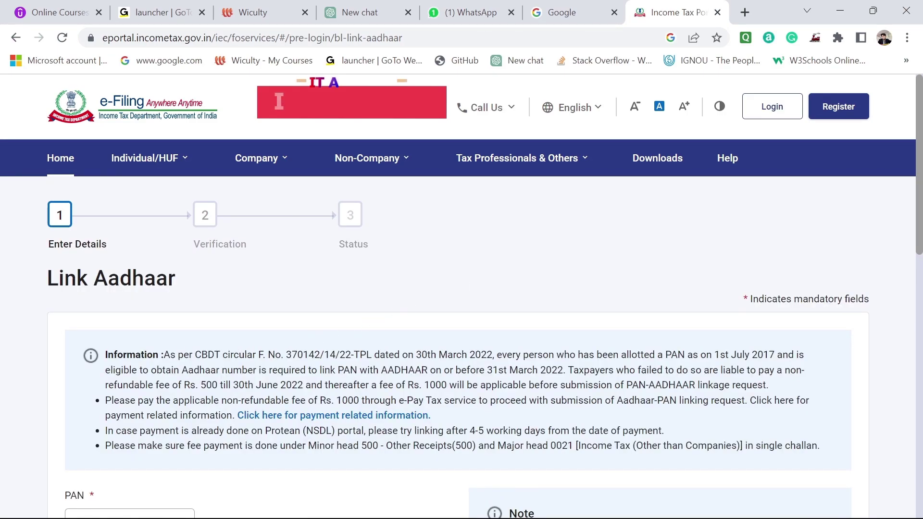
{"action": "left_click_drag", "start_coordinate": [164, 355], "coordinate": [775, 357]}
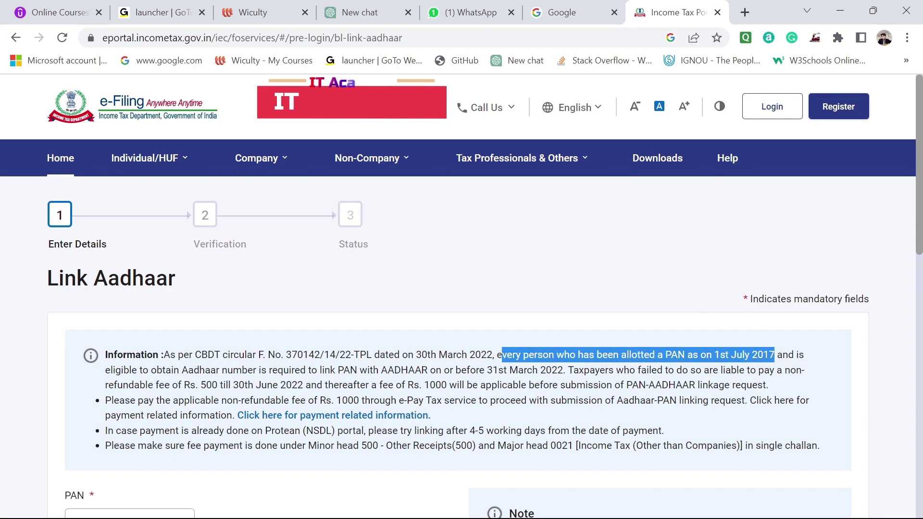
{"action": "left_click", "coordinate": [179, 384]}
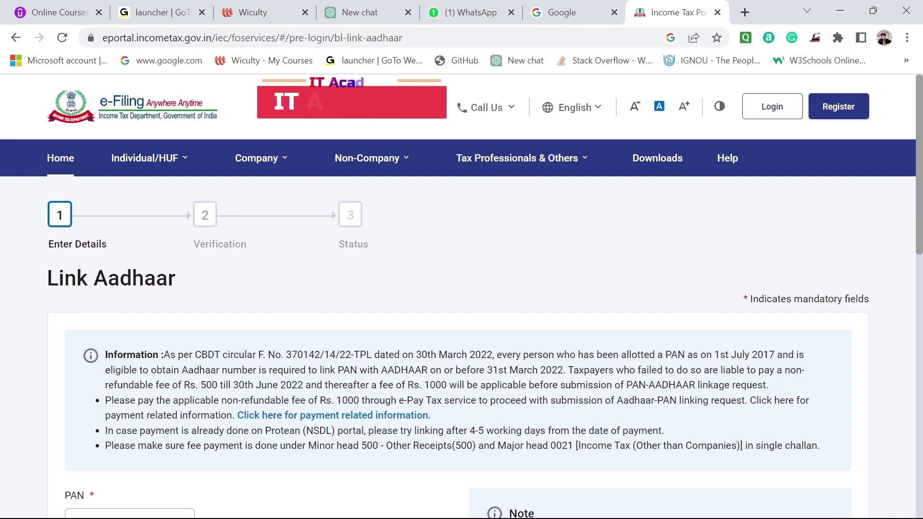
{"action": "left_click_drag", "start_coordinate": [221, 385], "coordinate": [297, 400]}
{"action": "left_click", "coordinate": [316, 396]}
Review the Rs. 1000 fee, e-Pay Tax payment instruction and Protean payments note.
{"action": "left_click_drag", "start_coordinate": [429, 384], "coordinate": [689, 385]}
{"action": "left_click", "coordinate": [689, 385]}
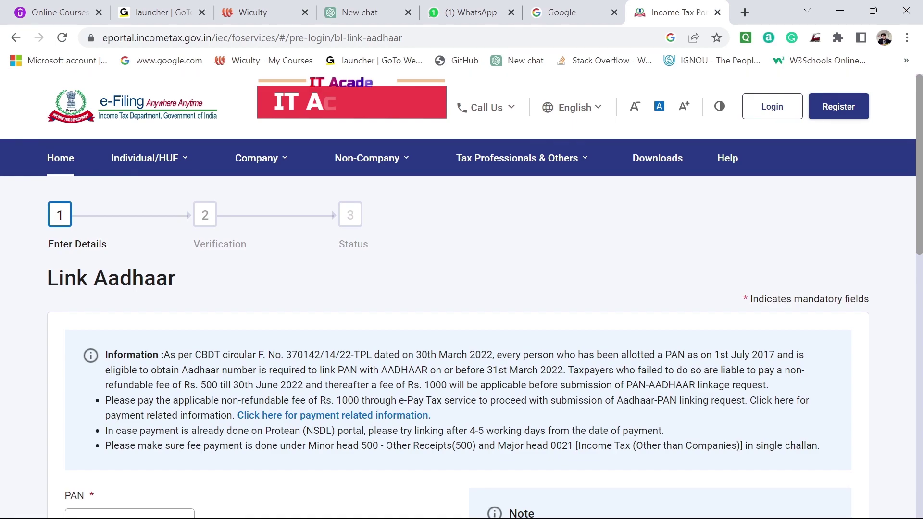
{"action": "left_click_drag", "start_coordinate": [178, 400], "coordinate": [747, 401]}
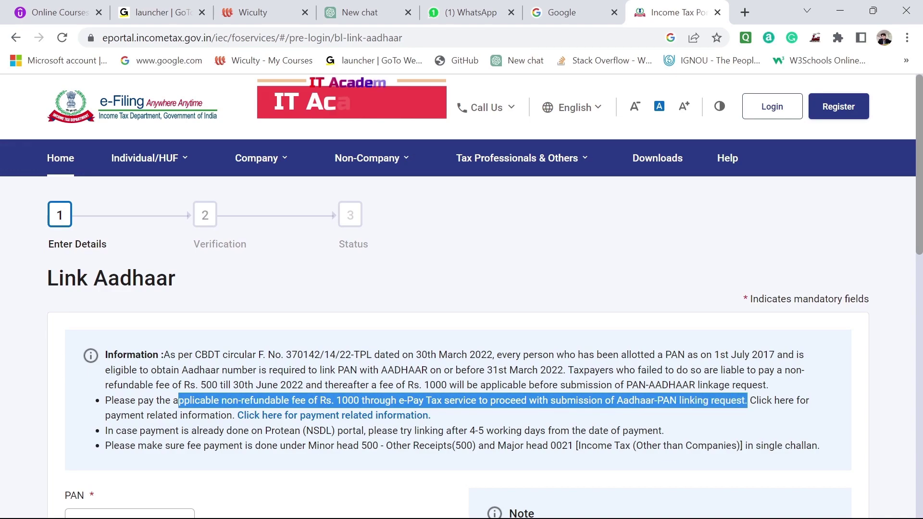
{"action": "left_click", "coordinate": [691, 423]}
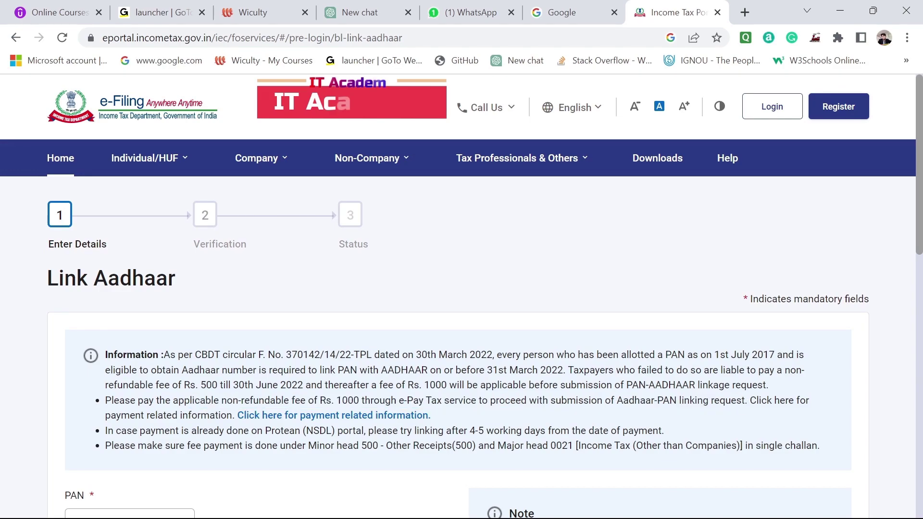
{"action": "left_click_drag", "start_coordinate": [106, 431], "coordinate": [647, 431]}
{"action": "left_click", "coordinate": [648, 430]}
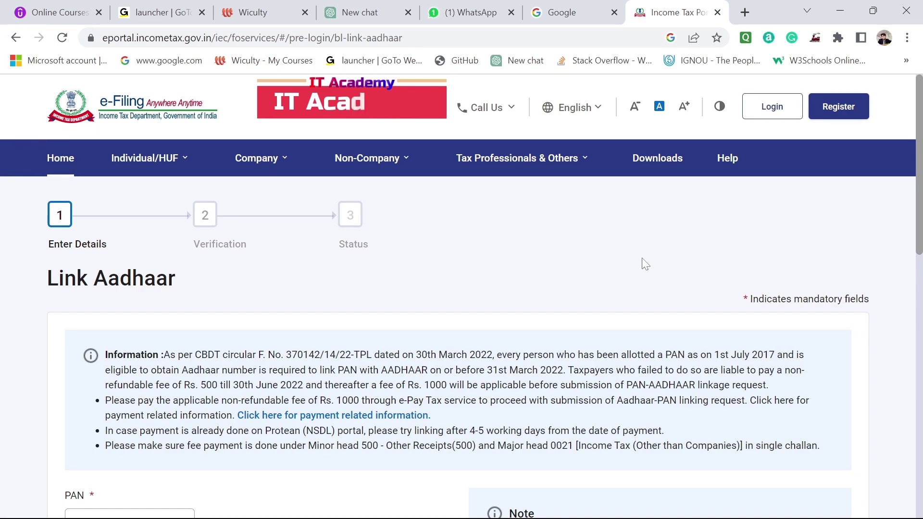
Enter the PAN and the Aadhaar number on the Link Aadhaar form and validate them.
{"action": "scroll", "coordinate": [641, 262], "scroll_direction": "down", "scroll_amount": 6}
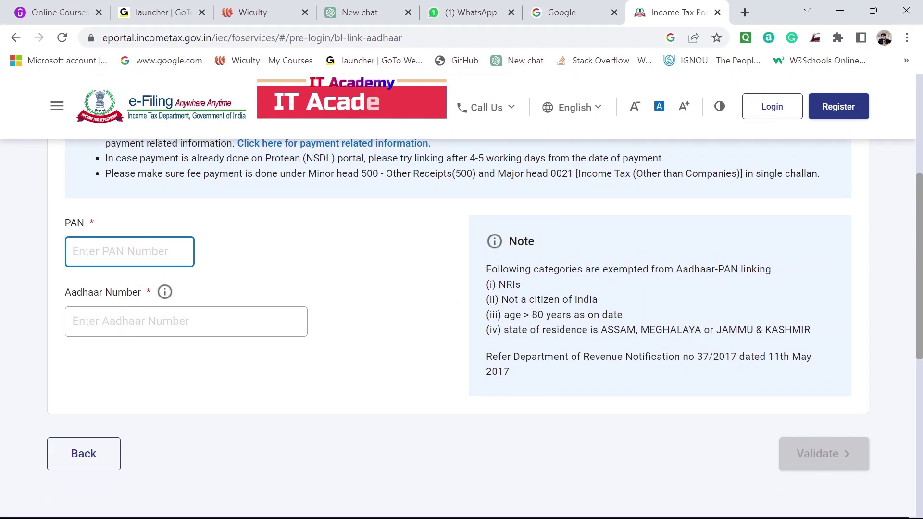
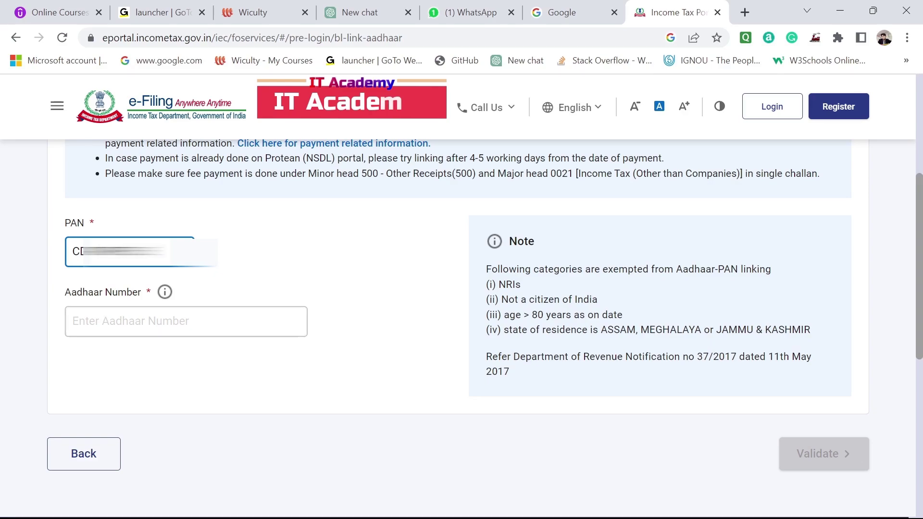
{"action": "left_click", "coordinate": [186, 321]}
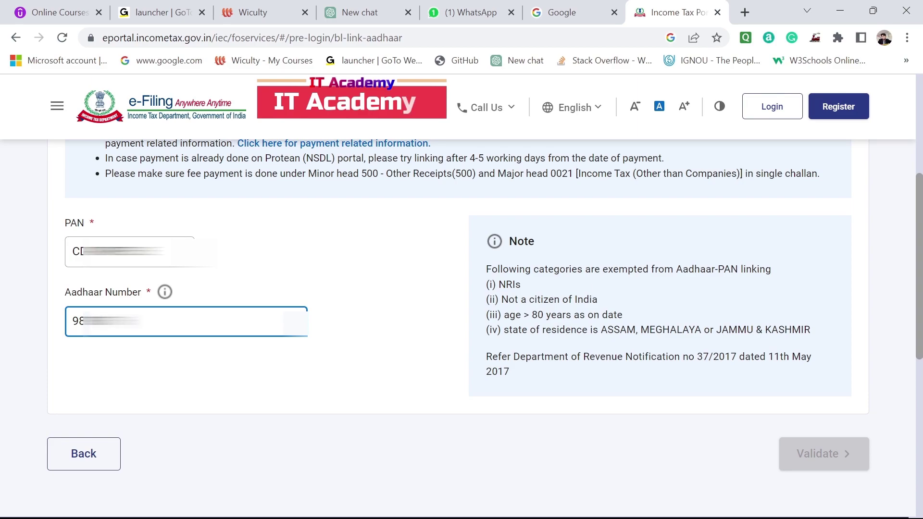
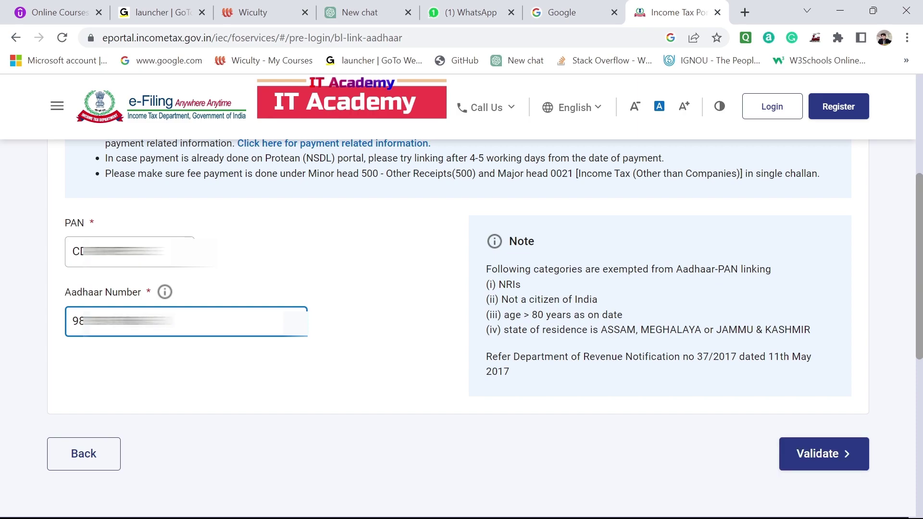
{"action": "left_click", "coordinate": [347, 340]}
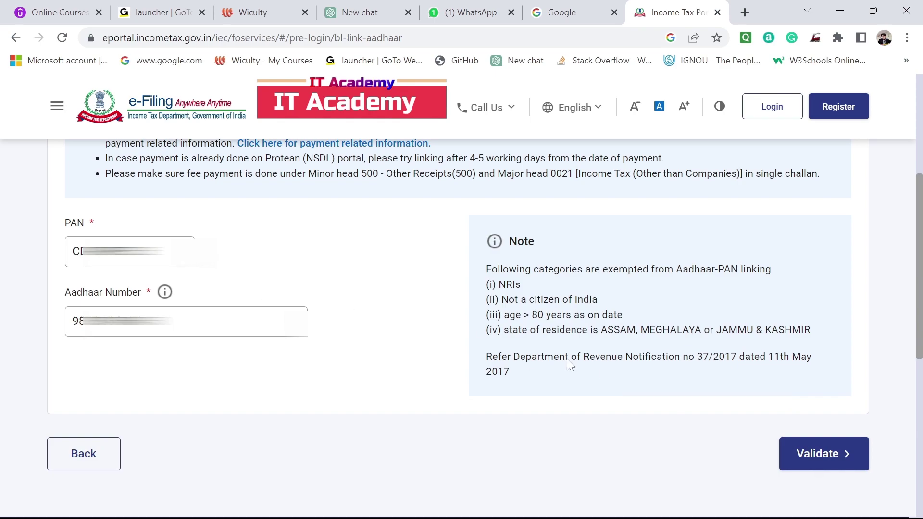
{"action": "left_click", "coordinate": [826, 455]}
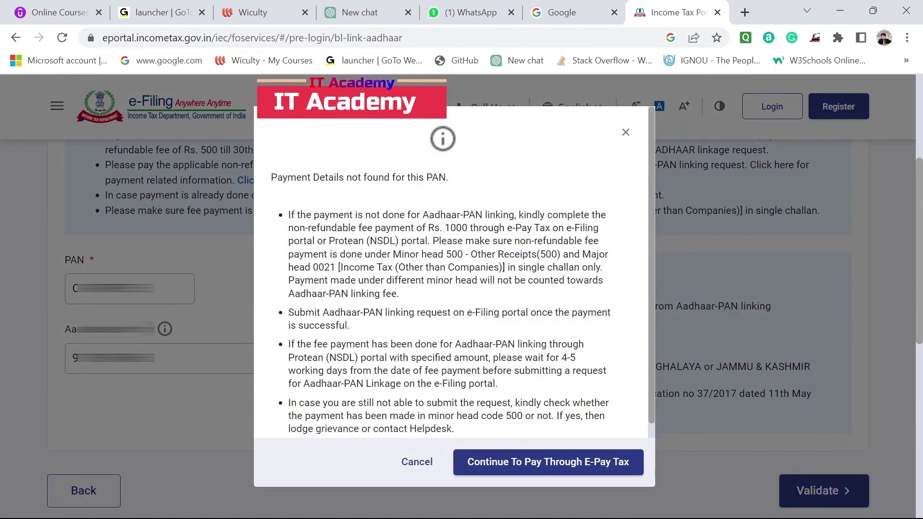
Read the 'Payment Details not found' notes and continue to pay through e-Pay Tax.
{"action": "left_click_drag", "start_coordinate": [287, 215], "coordinate": [399, 295]}
{"action": "left_click", "coordinate": [402, 297]}
{"action": "left_click_drag", "start_coordinate": [287, 312], "coordinate": [358, 332]}
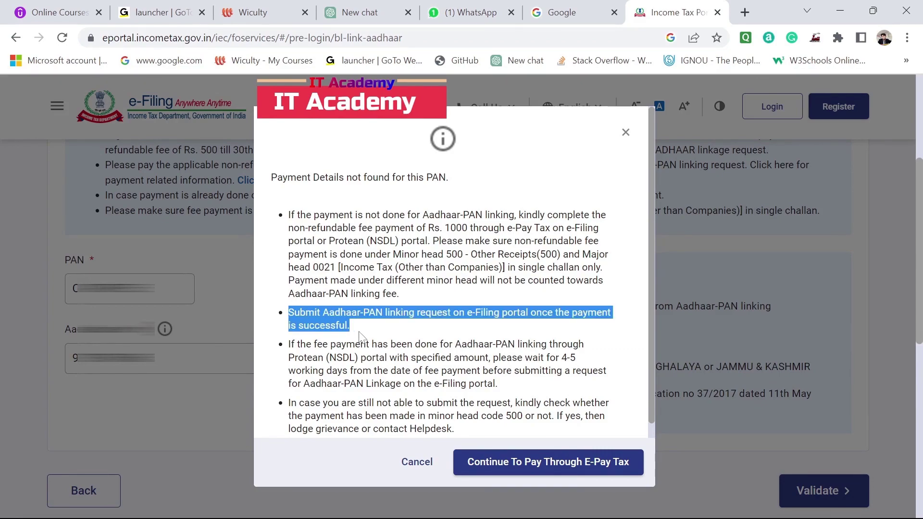
{"action": "left_click", "coordinate": [358, 332]}
{"action": "left_click_drag", "start_coordinate": [288, 345], "coordinate": [493, 384]}
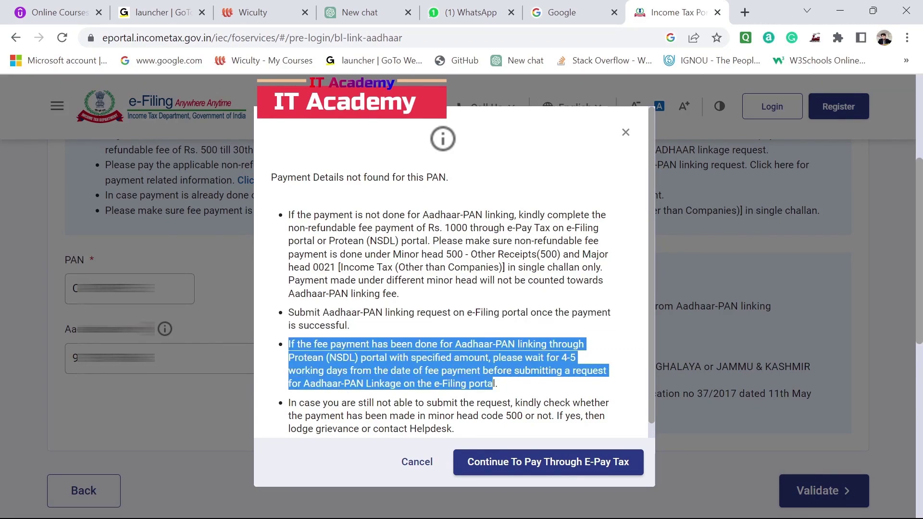
{"action": "left_click_drag", "start_coordinate": [289, 403], "coordinate": [453, 416]}
{"action": "left_click", "coordinate": [453, 415]}
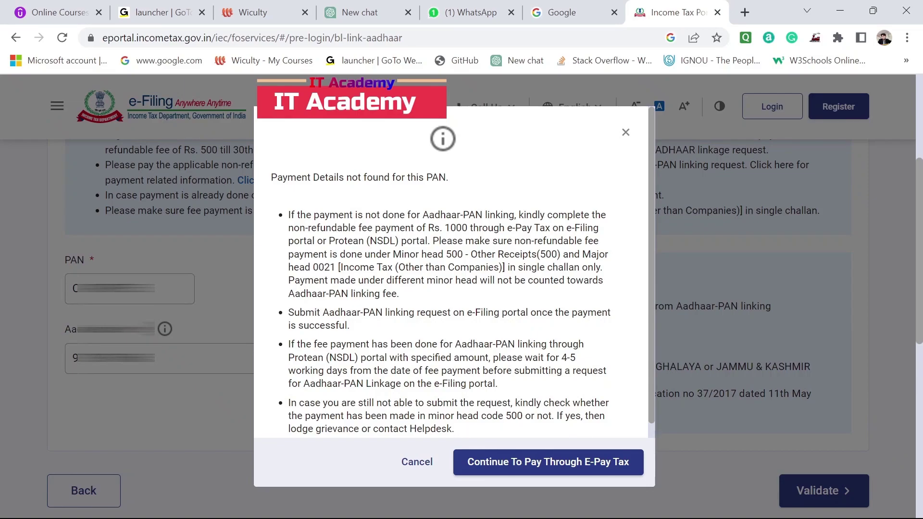
{"action": "left_click", "coordinate": [510, 462]}
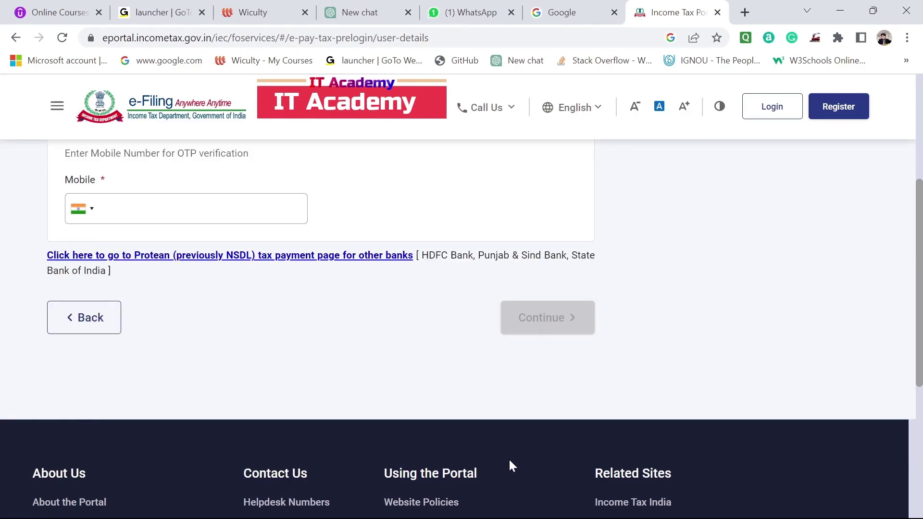
Enter the PAN and fill in its confirmation field on the e-Pay Tax page.
{"action": "scroll", "coordinate": [330, 245], "scroll_direction": "down", "scroll_amount": 3}
{"action": "scroll", "coordinate": [331, 245], "scroll_direction": "down", "scroll_amount": 2}
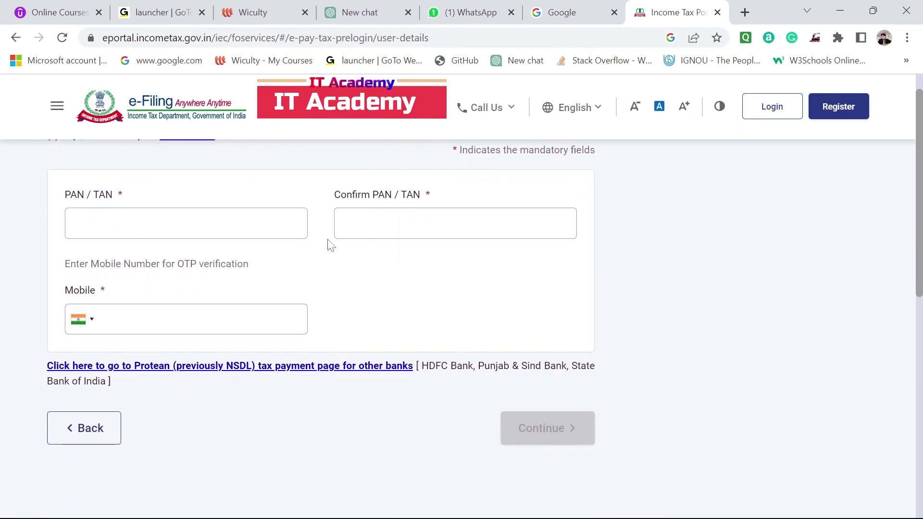
{"action": "scroll", "coordinate": [331, 245], "scroll_direction": "up", "scroll_amount": 1}
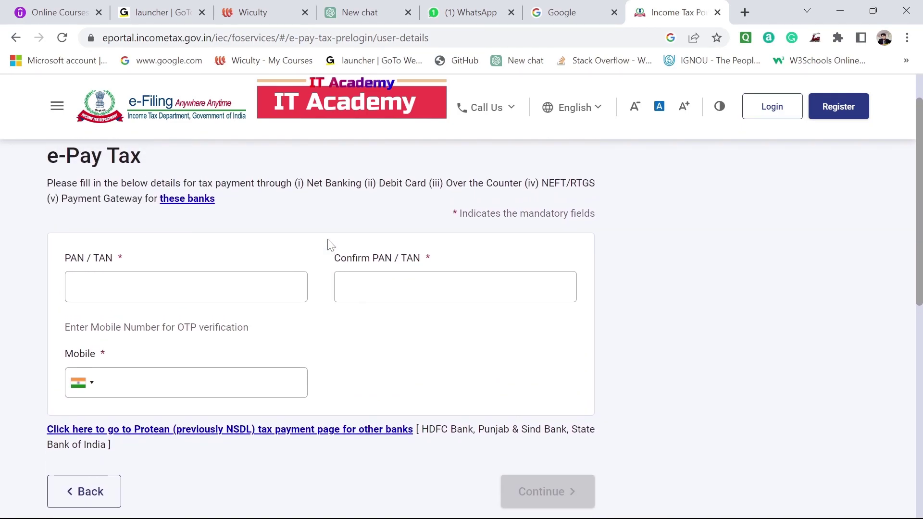
{"action": "left_click", "coordinate": [229, 284]}
{"action": "type", "text": "A"}
{"action": "key", "text": "BackSpace"}
{"action": "type", "text": "BCDE1234F"}
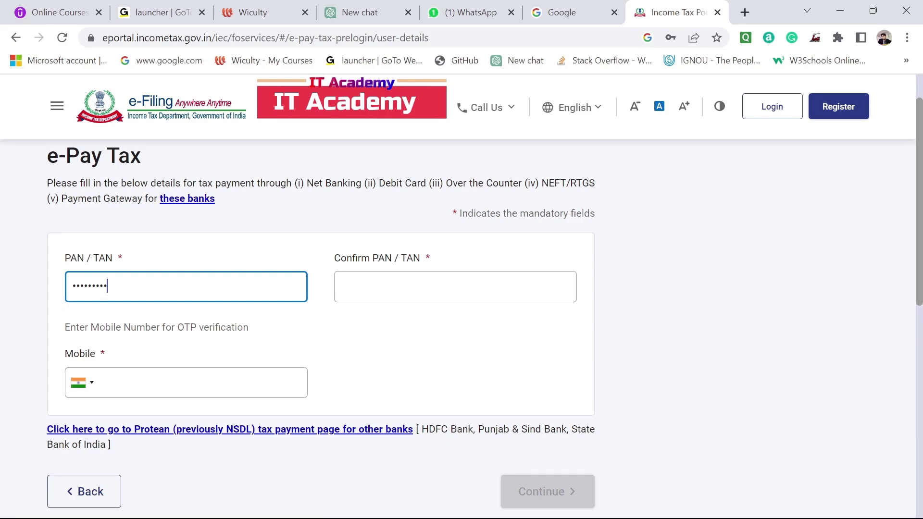
{"action": "left_click", "coordinate": [455, 287]}
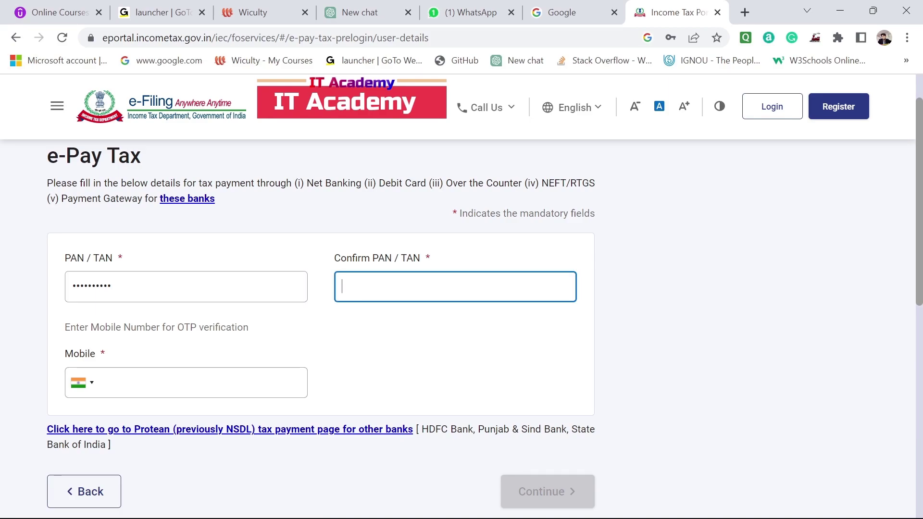
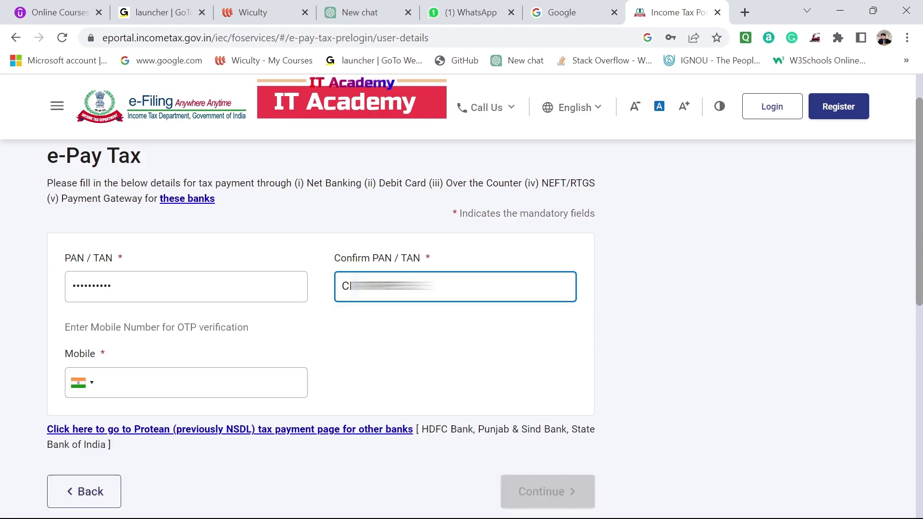
Enter the mobile number and request the OTP.
{"action": "left_click", "coordinate": [202, 383]}
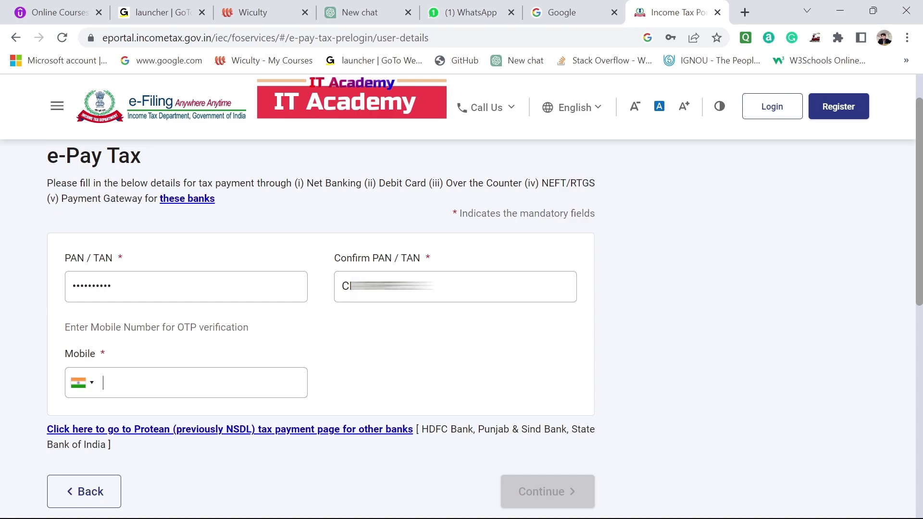
{"action": "type", "text": "9876543210123"}
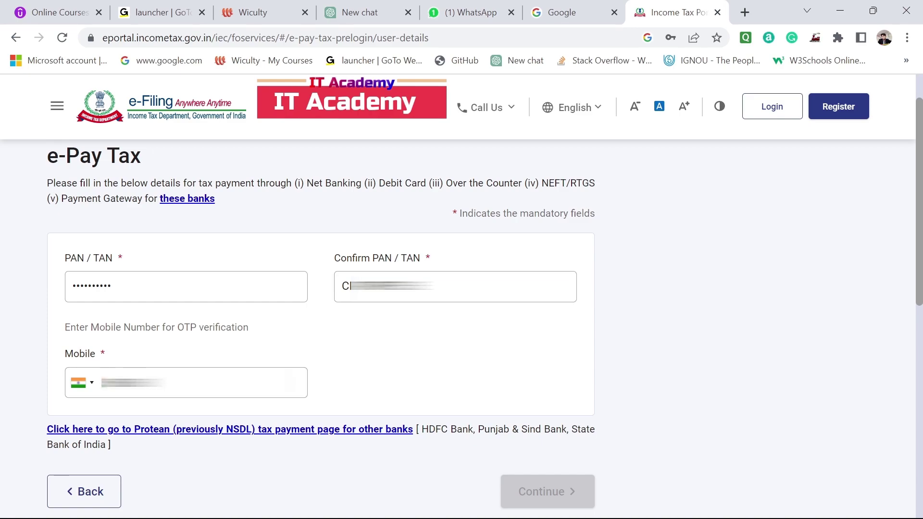
{"action": "type", "text": "45670"}
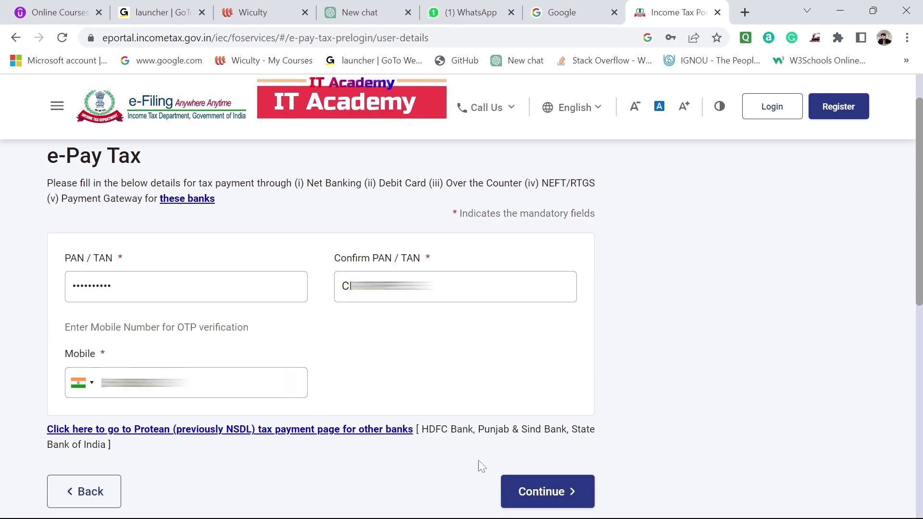
{"action": "left_click", "coordinate": [543, 494]}
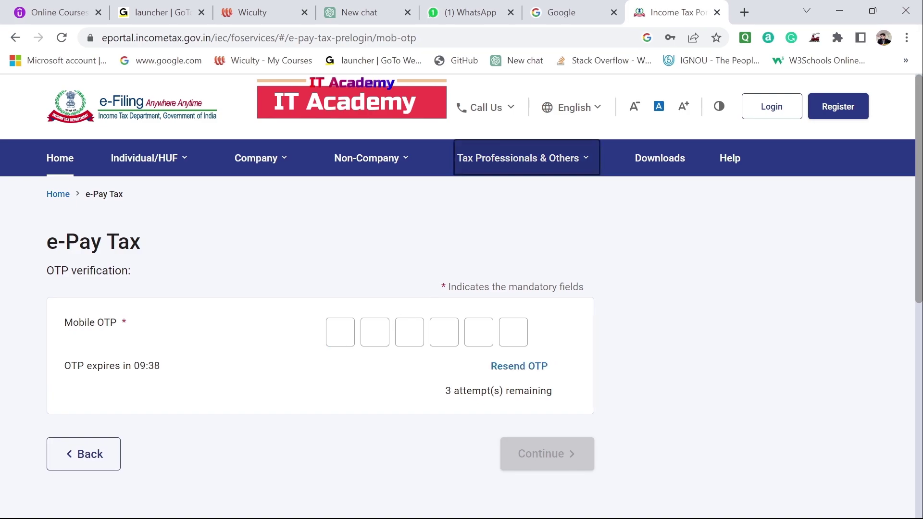
Verify the six-digit mobile OTP, check the verified name and PAN, and continue.
{"action": "left_click", "coordinate": [340, 332]}
{"action": "type", "text": "••"}
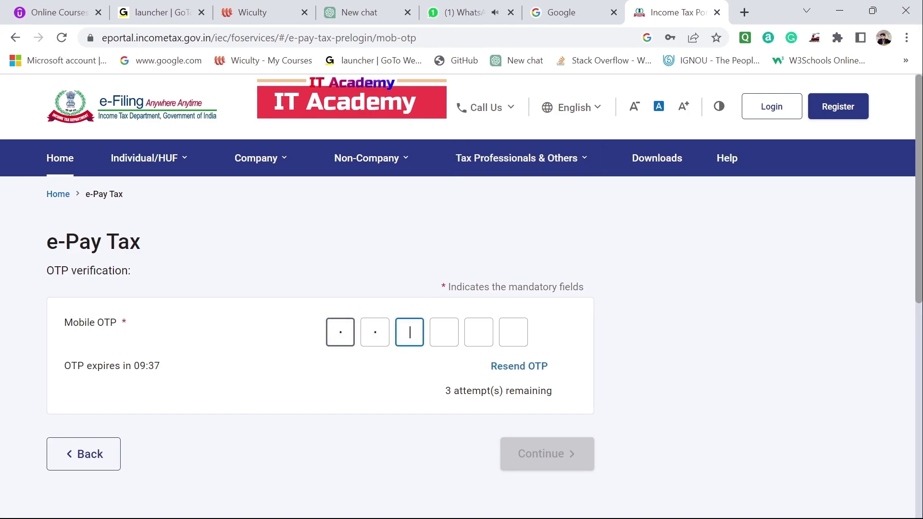
{"action": "type", "text": "•••"}
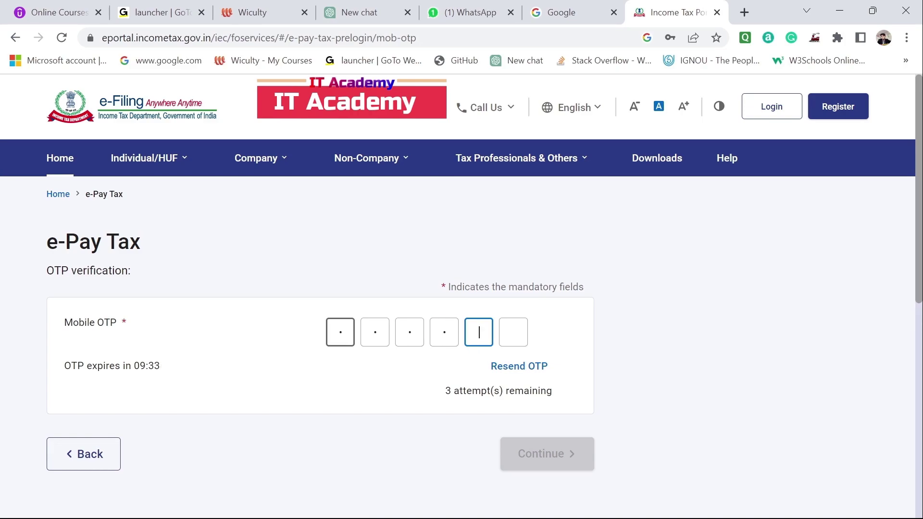
{"action": "type", "text": "•"}
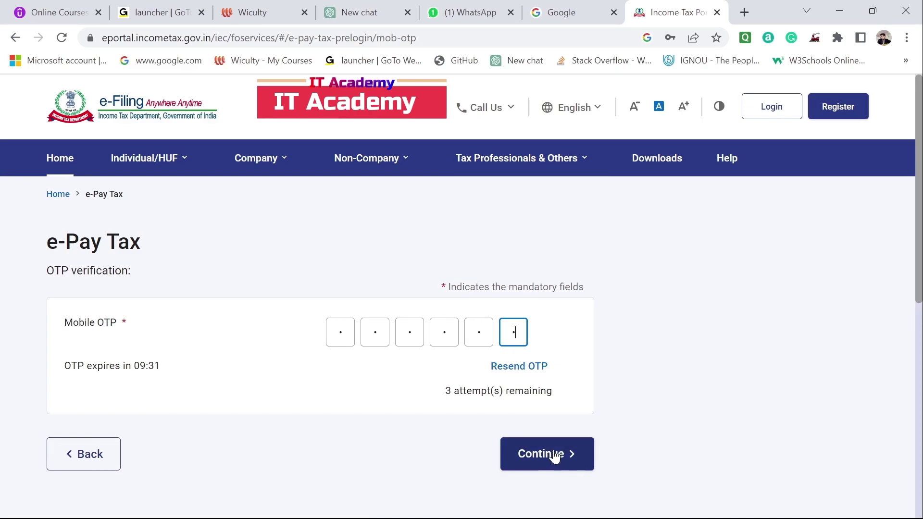
{"action": "left_click", "coordinate": [554, 456]}
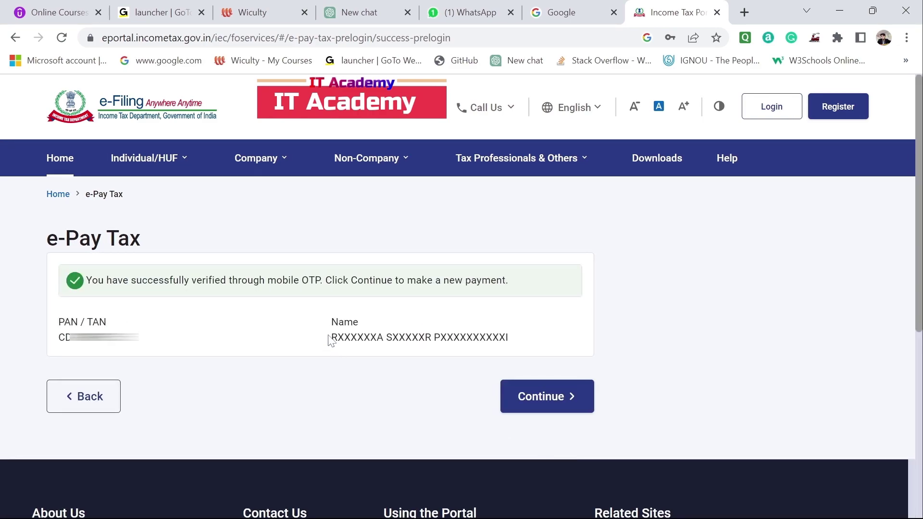
{"action": "left_click_drag", "start_coordinate": [331, 337], "coordinate": [510, 339]}
{"action": "left_click", "coordinate": [516, 343]}
{"action": "double_click", "coordinate": [96, 337]}
{"action": "left_click", "coordinate": [235, 348]}
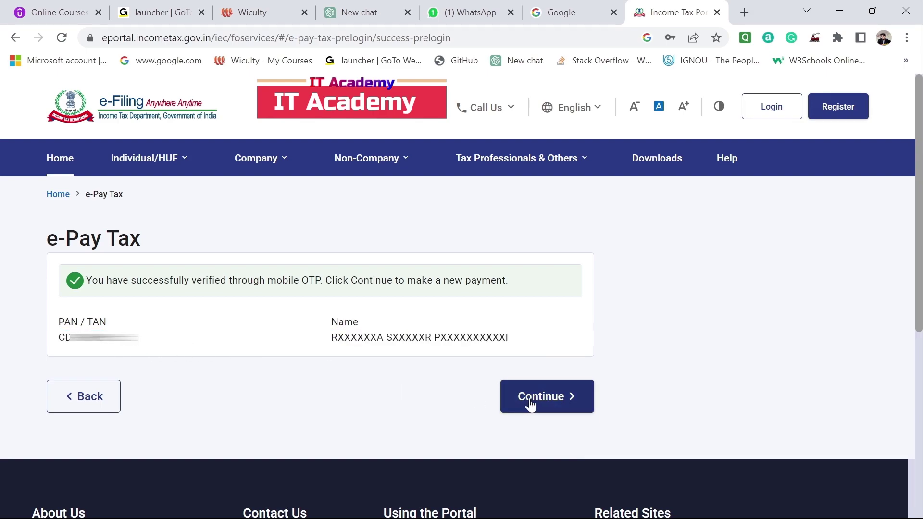
{"action": "left_click", "coordinate": [539, 399]}
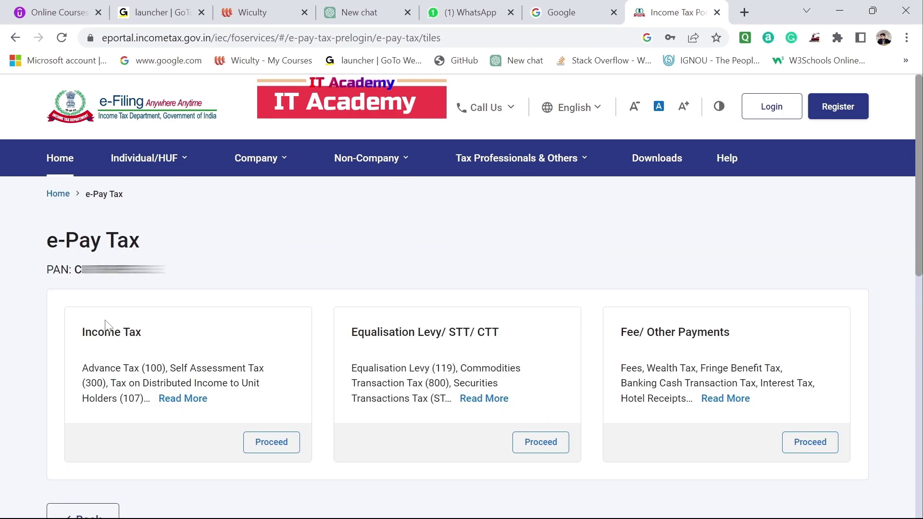
Choose the Income Tax category for the new payment.
{"action": "left_click_drag", "start_coordinate": [81, 335], "coordinate": [149, 335]}
{"action": "left_click", "coordinate": [242, 248]}
{"action": "left_click_drag", "start_coordinate": [83, 336], "coordinate": [153, 339]}
{"action": "left_click", "coordinate": [243, 258]}
{"action": "left_click", "coordinate": [271, 445]}
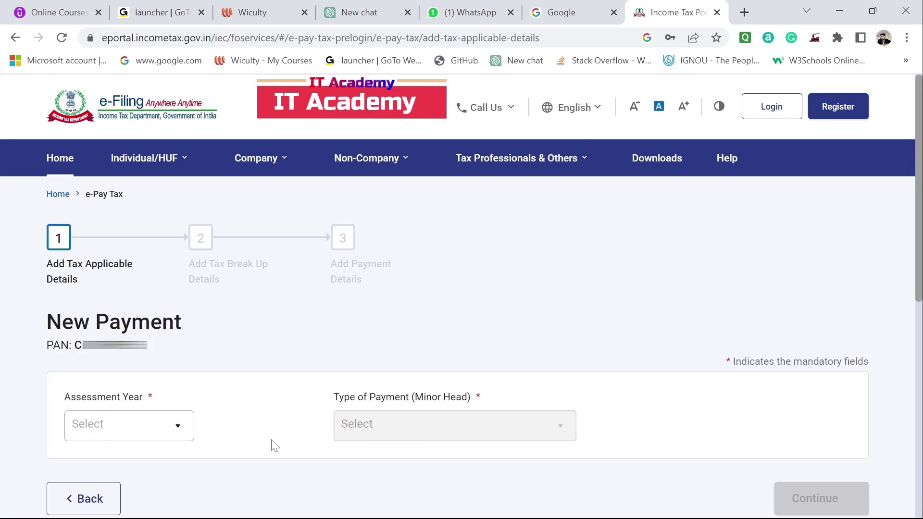
Set Assessment Year 2023-24 and payment type Other Receipts (500), then continue.
{"action": "left_click", "coordinate": [164, 439]}
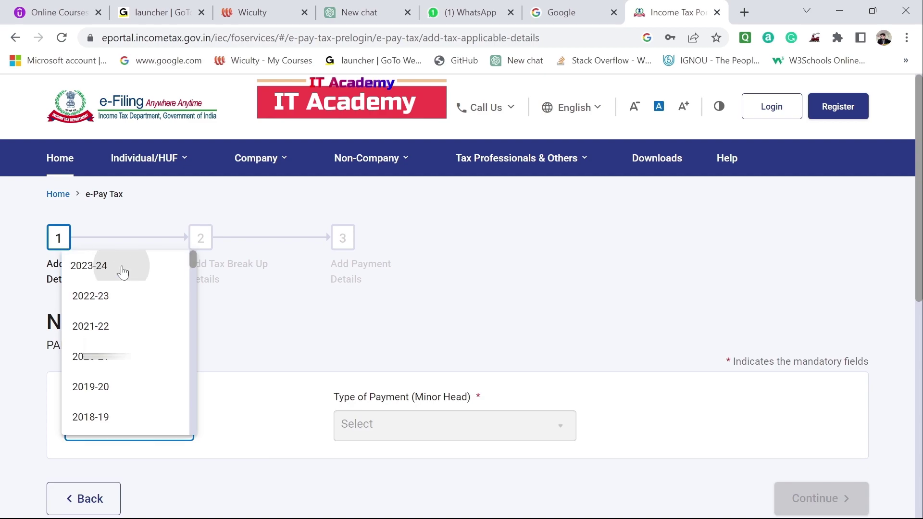
{"action": "left_click", "coordinate": [124, 268]}
{"action": "left_click", "coordinate": [427, 426]}
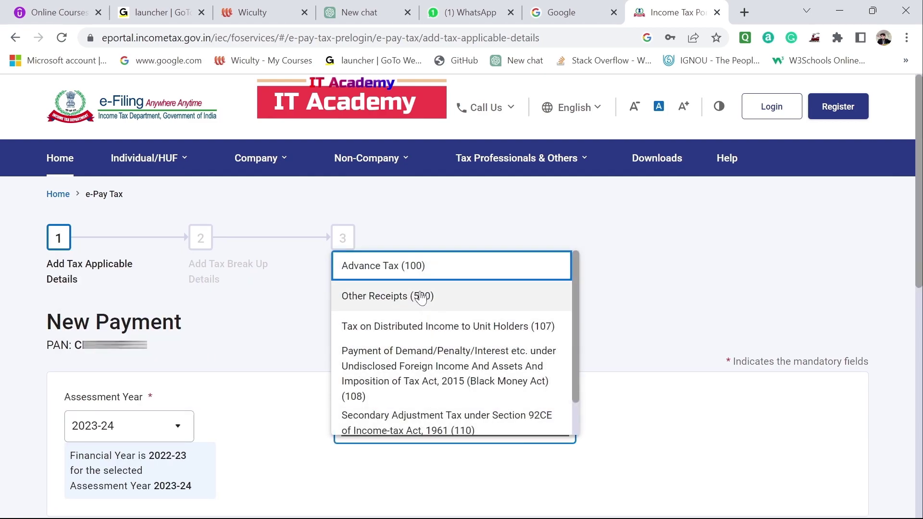
{"action": "left_click", "coordinate": [421, 297]}
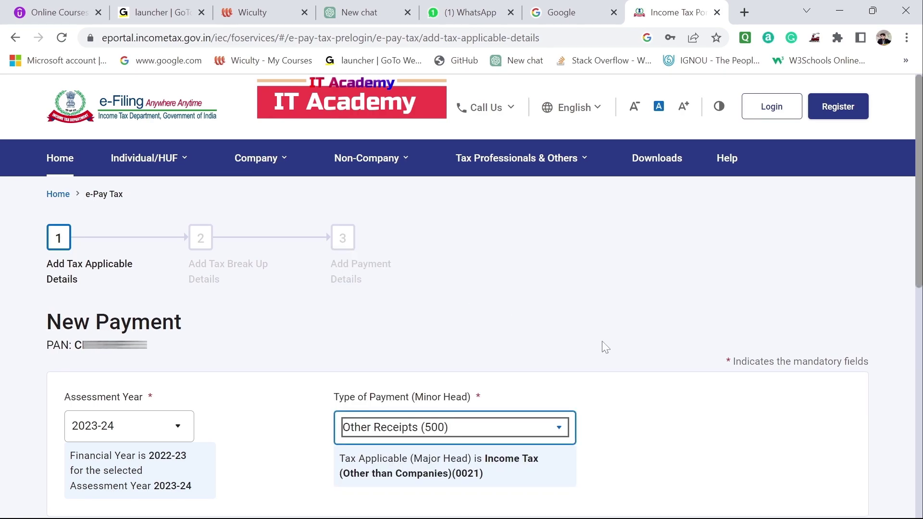
{"action": "scroll", "coordinate": [605, 347], "scroll_direction": "down", "scroll_amount": 3}
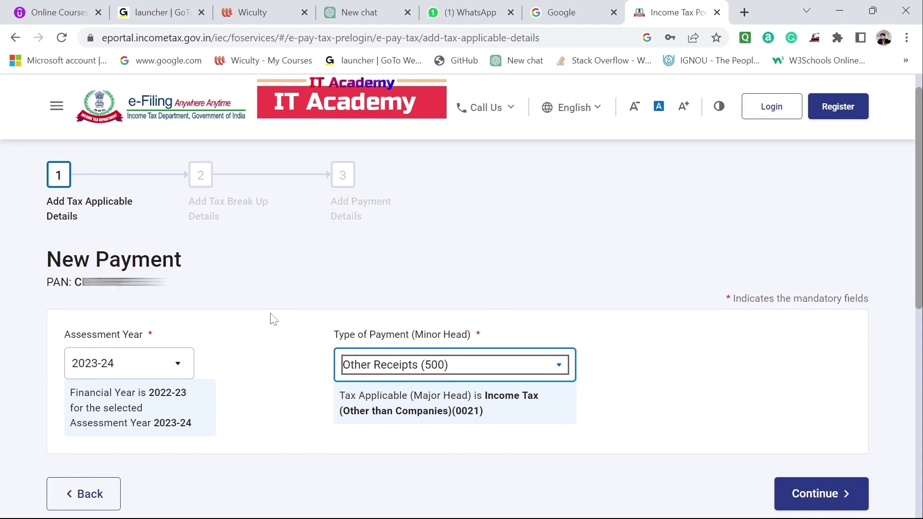
{"action": "left_click", "coordinate": [270, 315]}
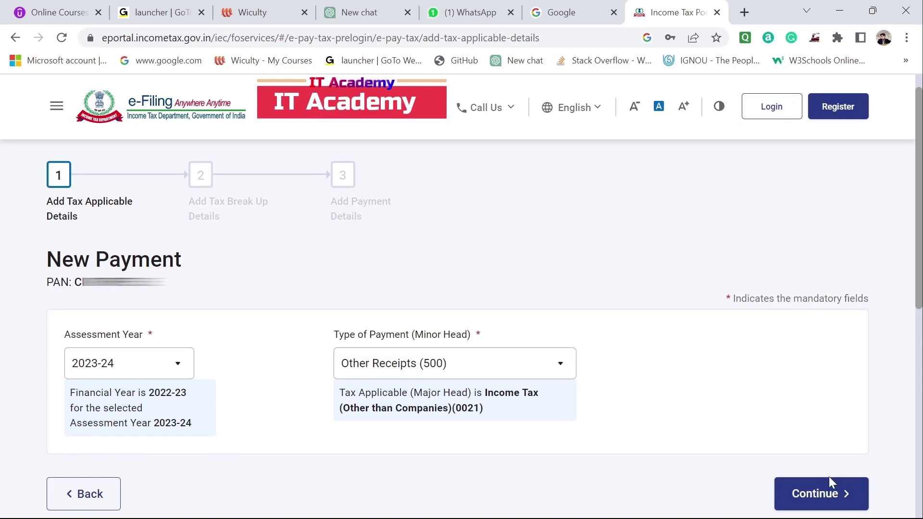
{"action": "left_click", "coordinate": [815, 497]}
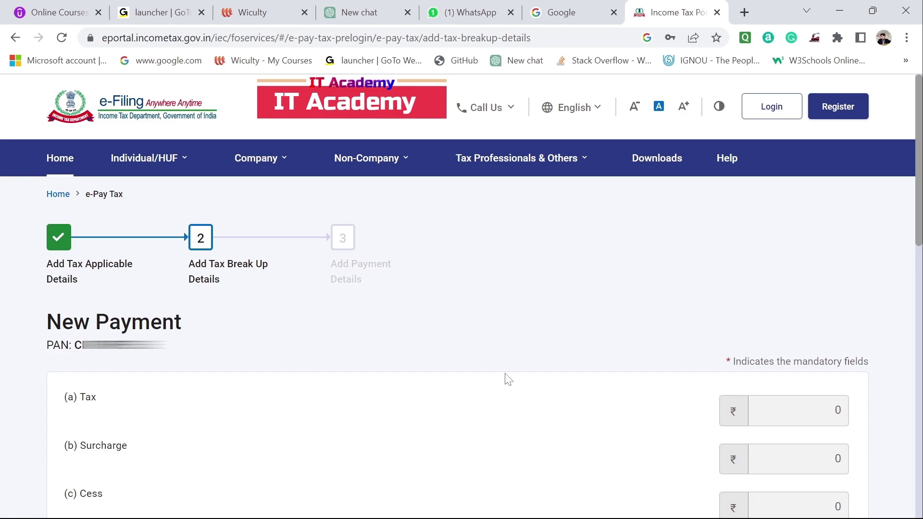
Confirm the ₹1,000 amount under Others and pay by Axis Bank net banking.
{"action": "scroll", "coordinate": [508, 379], "scroll_direction": "down", "scroll_amount": 6}
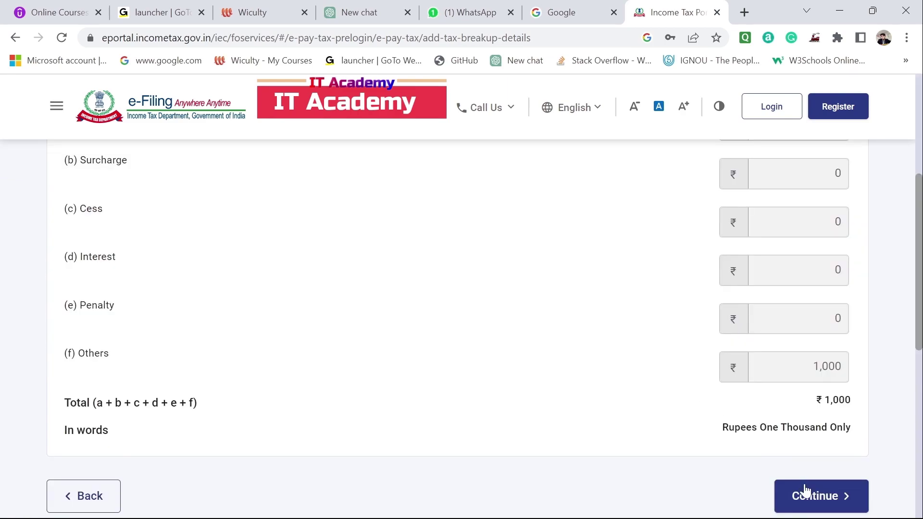
{"action": "left_click", "coordinate": [818, 500]}
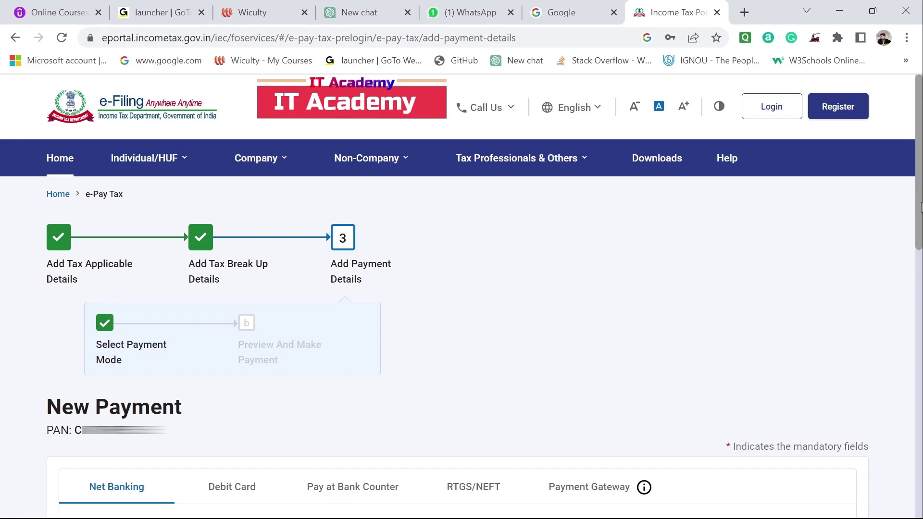
{"action": "scroll", "coordinate": [921, 209], "scroll_direction": "down", "scroll_amount": 6}
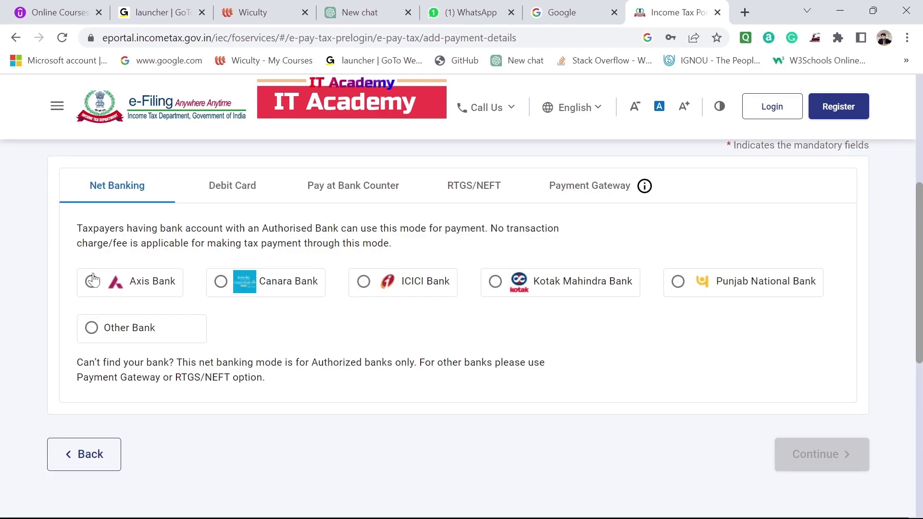
{"action": "left_click", "coordinate": [93, 280]}
{"action": "left_click", "coordinate": [809, 453]}
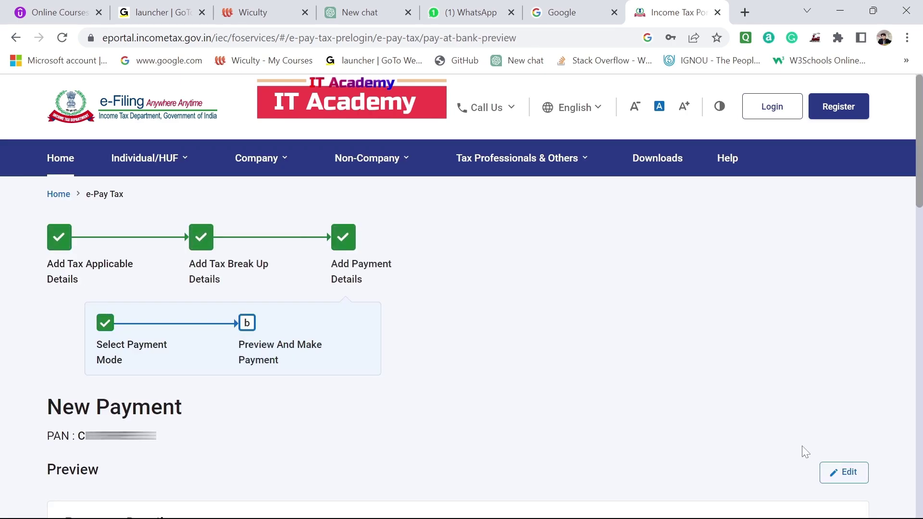
Review the challan preview, including the amount in words, and choose Pay Now.
{"action": "scroll", "coordinate": [527, 392], "scroll_direction": "down", "scroll_amount": 5}
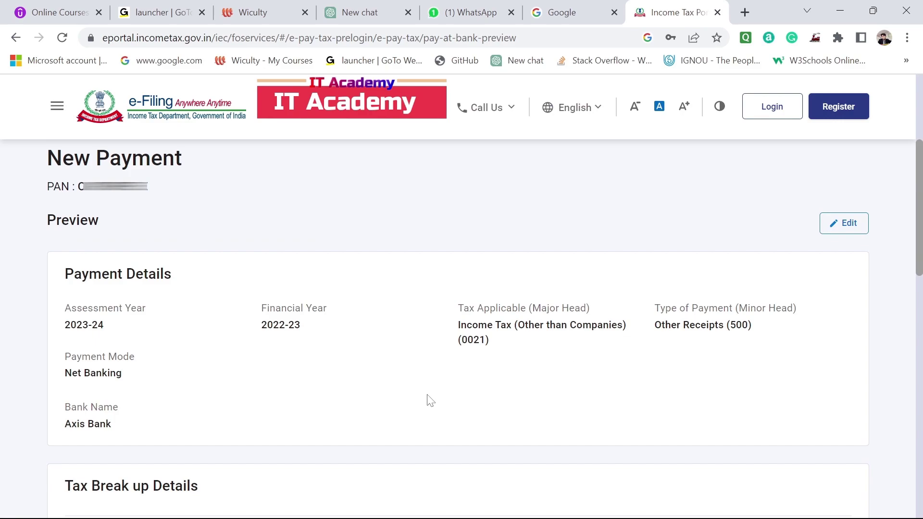
{"action": "scroll", "coordinate": [430, 400], "scroll_direction": "up", "scroll_amount": 5}
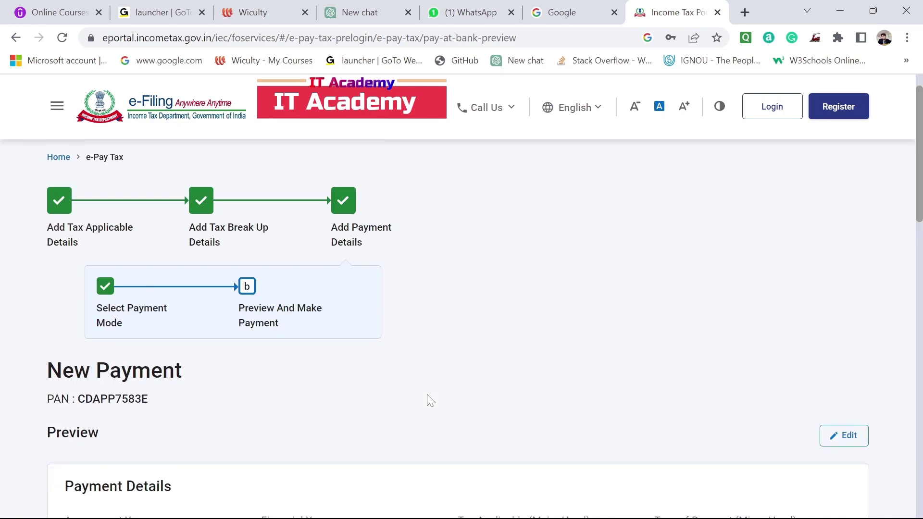
{"action": "scroll", "coordinate": [461, 336], "scroll_direction": "down", "scroll_amount": 6}
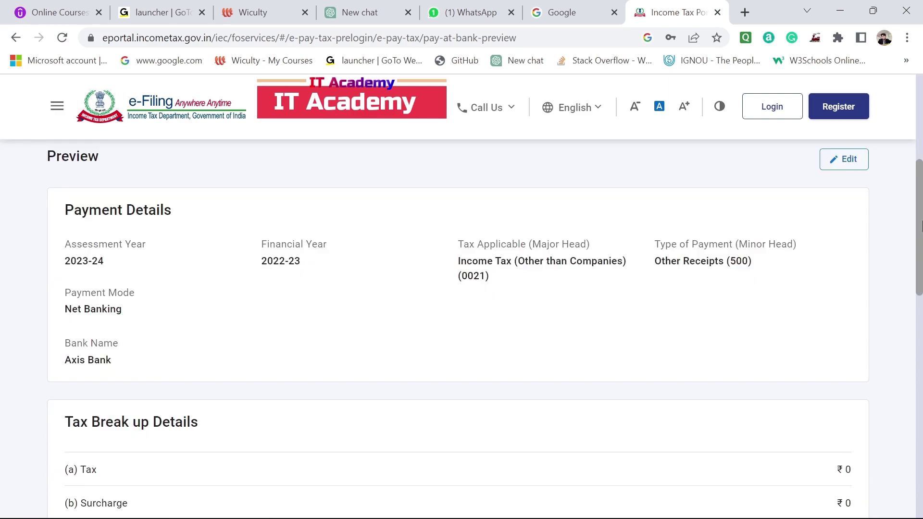
{"action": "left_click_drag", "start_coordinate": [921, 226], "coordinate": [921, 307]}
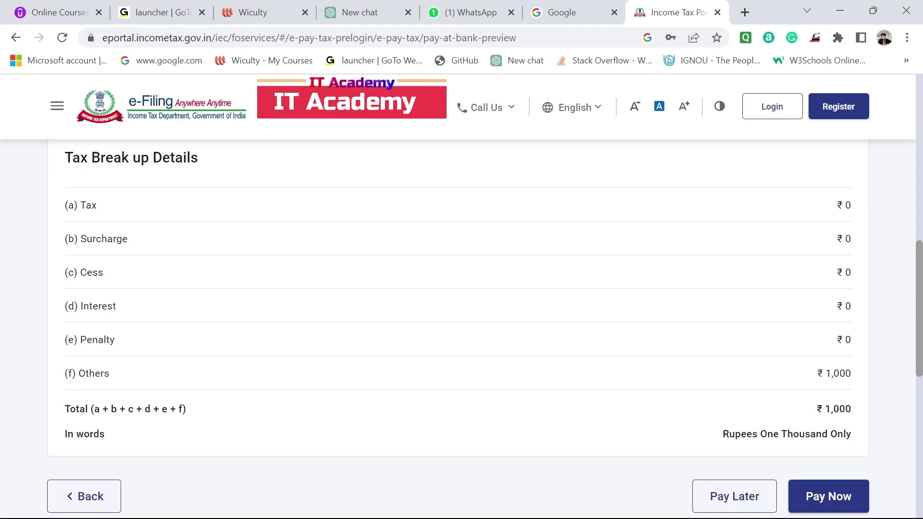
{"action": "left_click_drag", "start_coordinate": [722, 434], "coordinate": [837, 434]}
{"action": "left_click", "coordinate": [830, 496]}
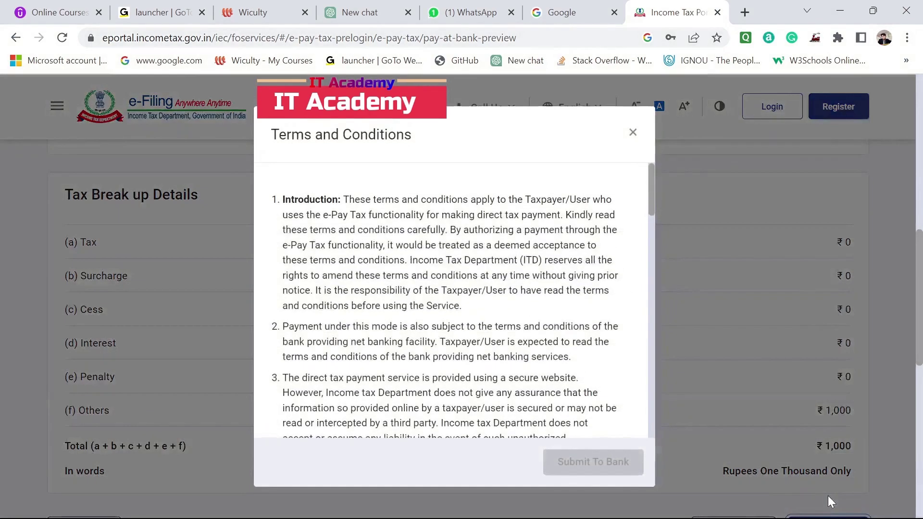
Accept the terms and conditions and submit the challan to Axis Bank.
{"action": "scroll", "coordinate": [454, 301], "scroll_direction": "down", "scroll_amount": 15}
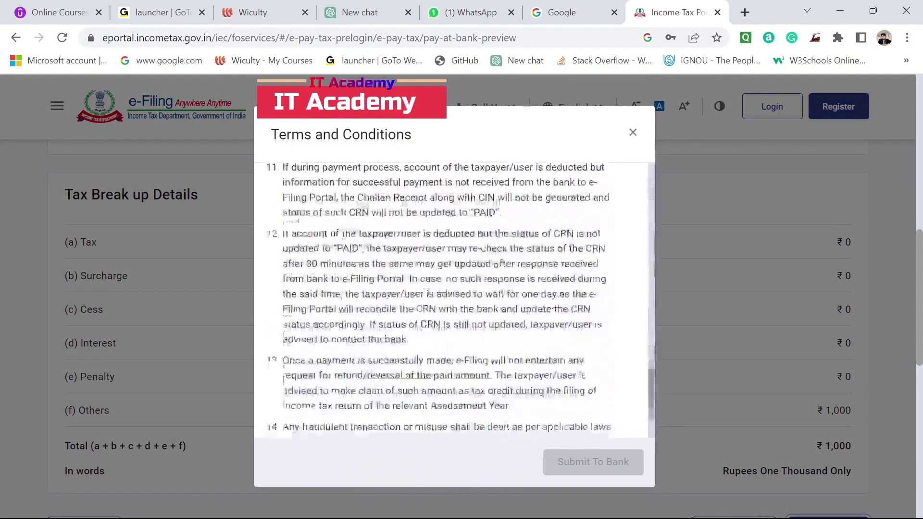
{"action": "scroll", "coordinate": [454, 300], "scroll_direction": "up", "scroll_amount": 5}
{"action": "scroll", "coordinate": [512, 353], "scroll_direction": "up", "scroll_amount": 8}
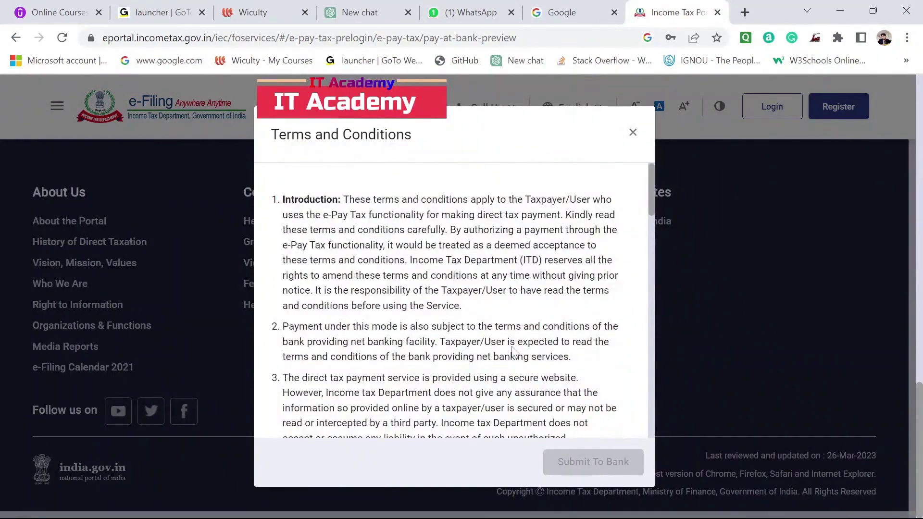
{"action": "scroll", "coordinate": [454, 301], "scroll_direction": "down", "scroll_amount": 15}
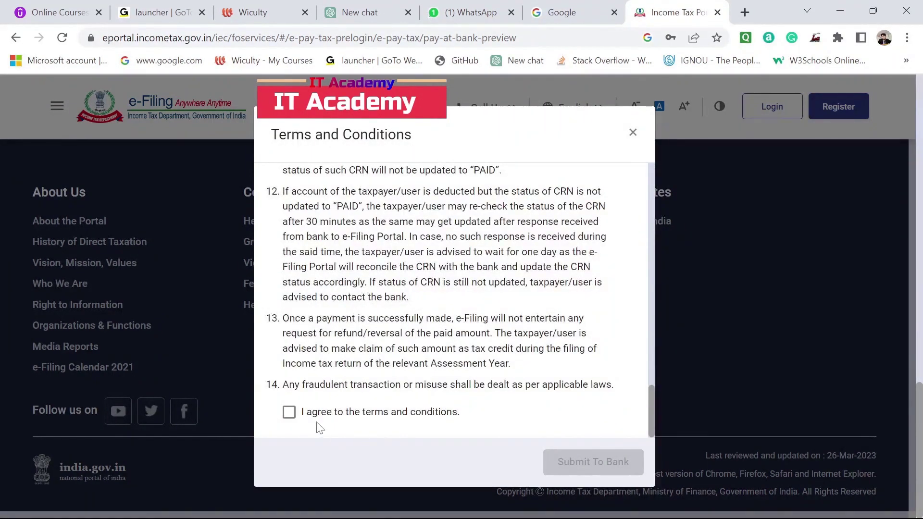
{"action": "left_click", "coordinate": [290, 413]}
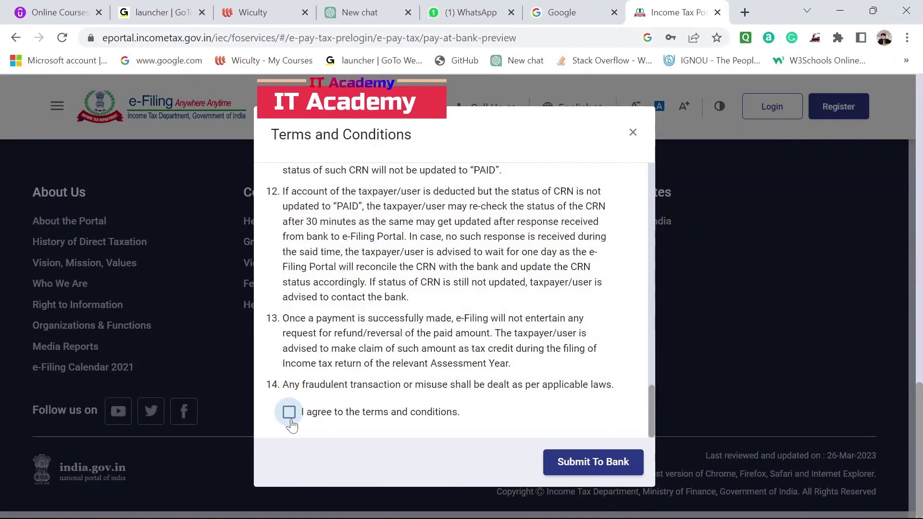
{"action": "left_click", "coordinate": [601, 467]}
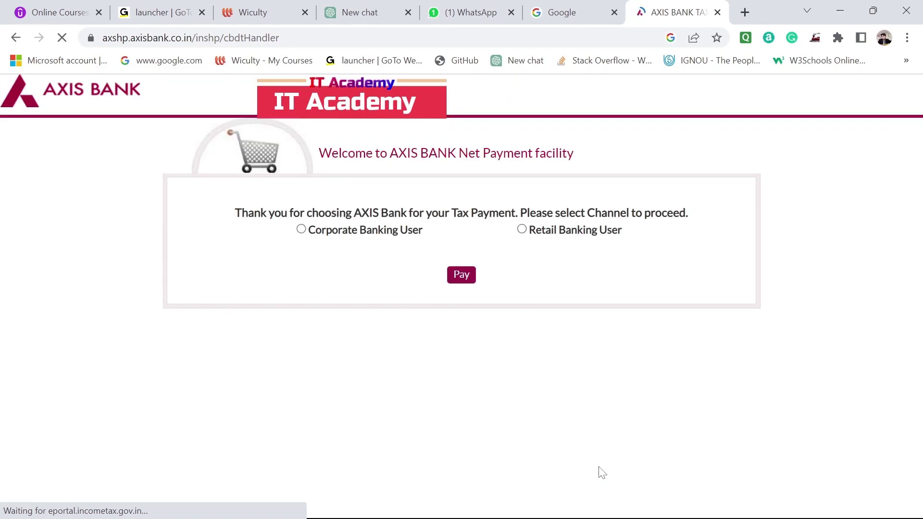
Log in to Axis Bank Net Banking as a Retail Banking User with the login ID and password.
{"action": "left_click", "coordinate": [522, 229]}
{"action": "left_click", "coordinate": [460, 276]}
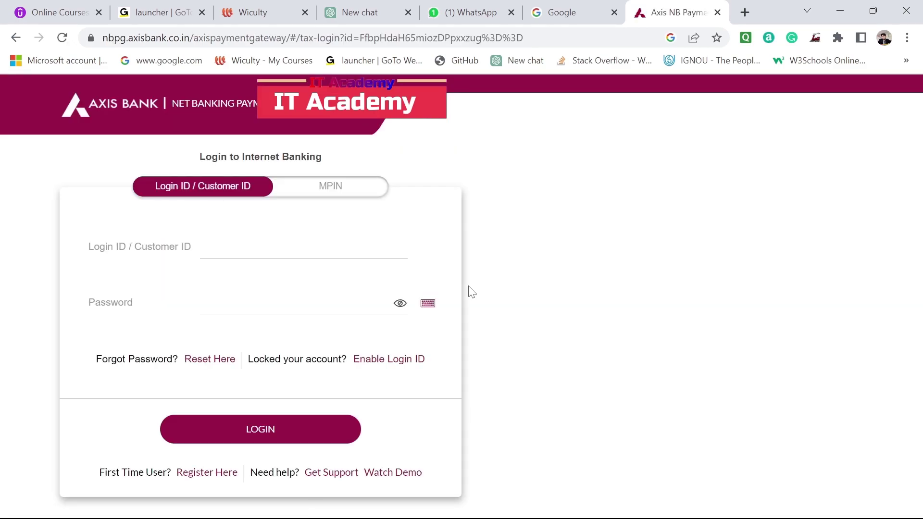
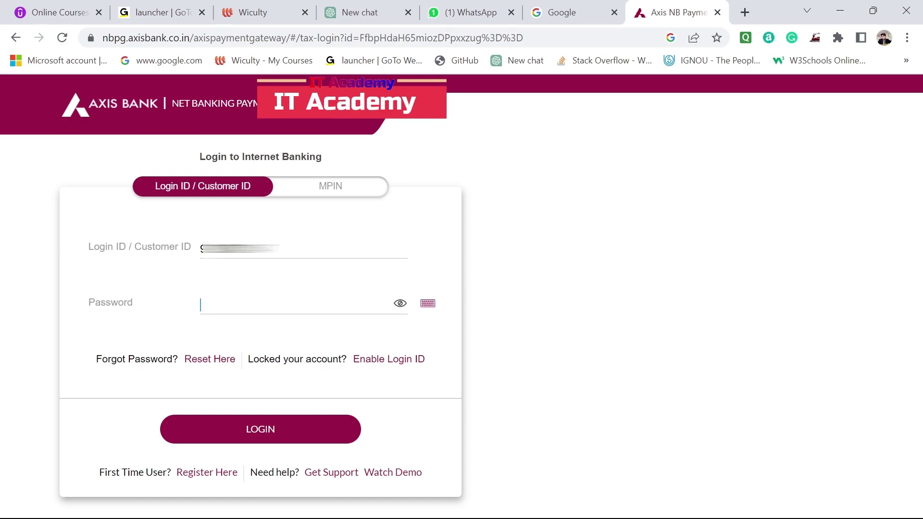
{"action": "key", "text": "Tab"}
{"action": "type", "text": "************"}
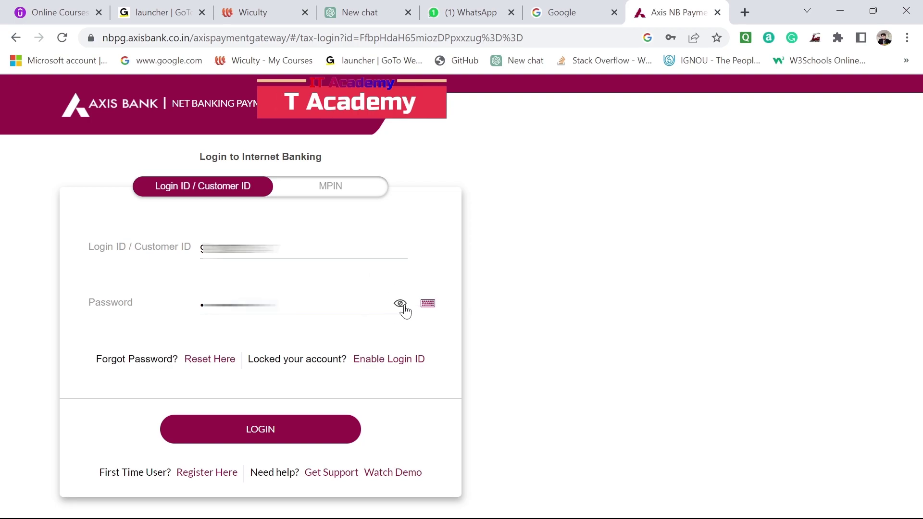
{"action": "left_click", "coordinate": [283, 439]}
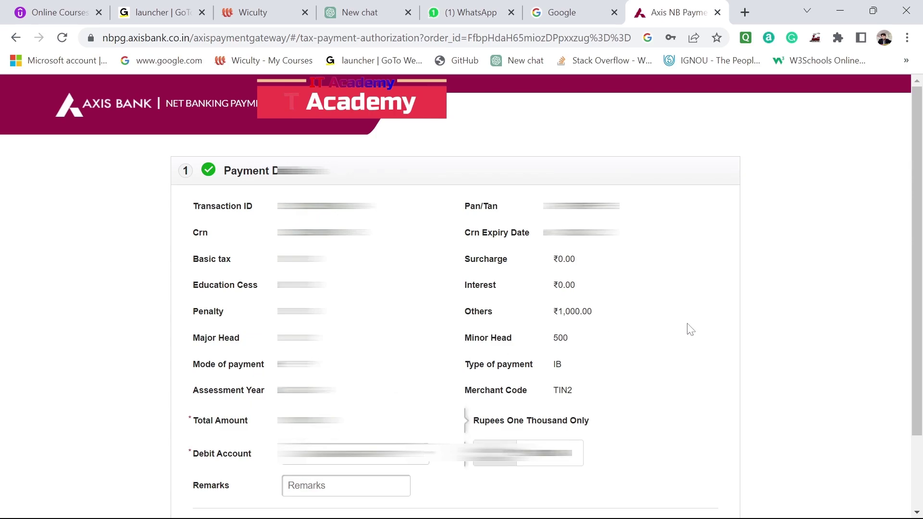
Edit the payment remarks, adding the text 'taxpayment for FY'.
{"action": "scroll", "coordinate": [691, 330], "scroll_direction": "down", "scroll_amount": 2}
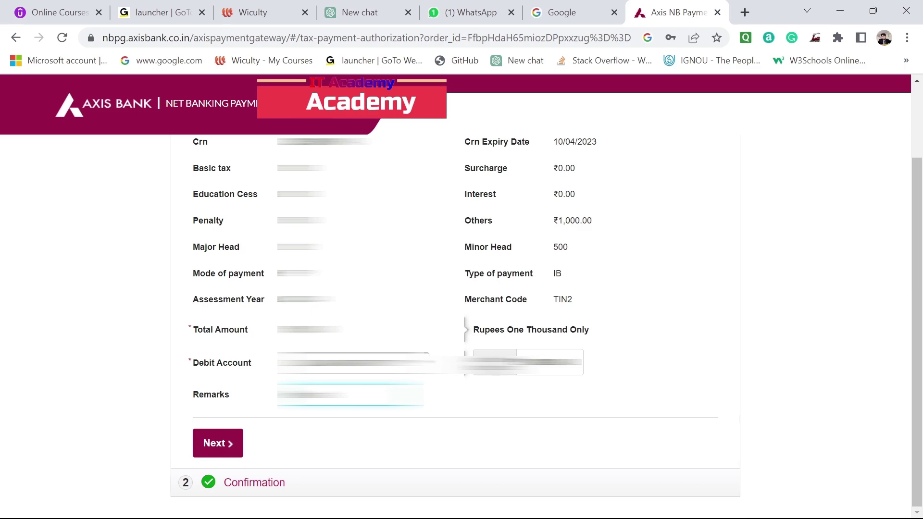
{"action": "key", "text": "BackSpace"}
{"action": "key", "text": "BackSpace"}
{"action": "key", "text": "BackSpace"}
{"action": "key", "text": "BackSpace"}
{"action": "key", "text": "BackSpace"}
{"action": "key", "text": "BackSpace"}
{"action": "type", "text": "taxpay"}
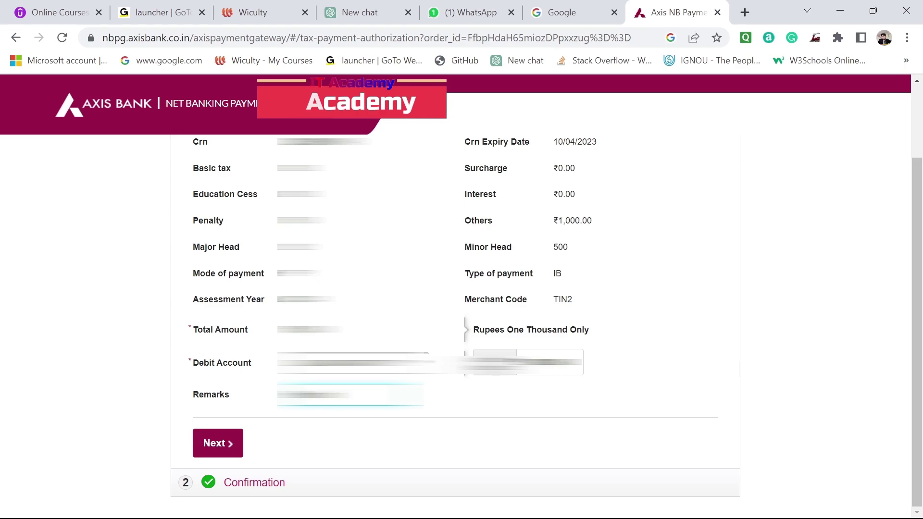
{"action": "type", "text": "ment for FY"}
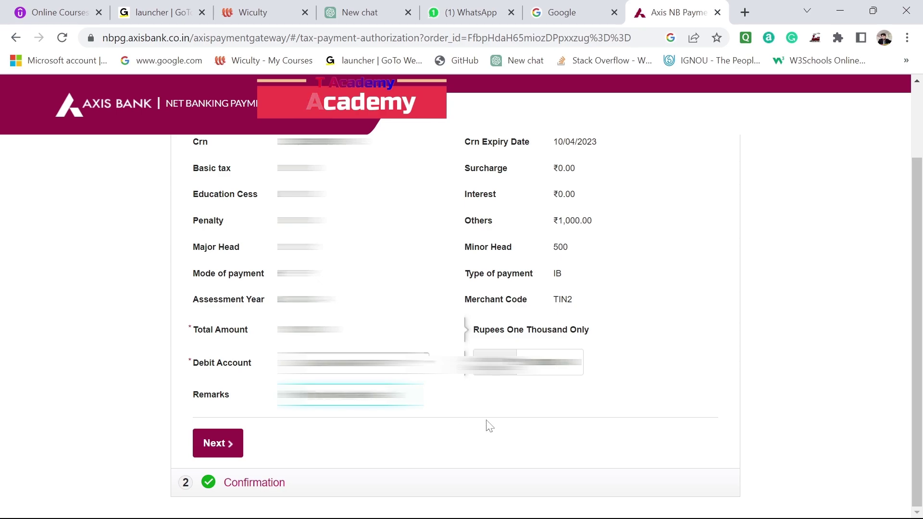
{"action": "scroll", "coordinate": [488, 425], "scroll_direction": "up", "scroll_amount": 1}
{"action": "left_click", "coordinate": [246, 442]}
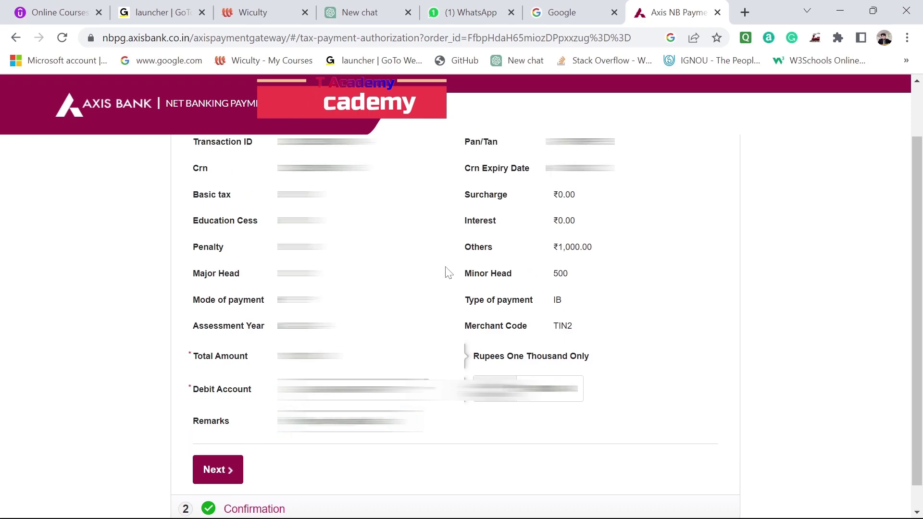
Authorize the ₹1,000.00 tax payment with the NETSECURE code.
{"action": "left_click", "coordinate": [218, 472]}
{"action": "left_click", "coordinate": [388, 400]}
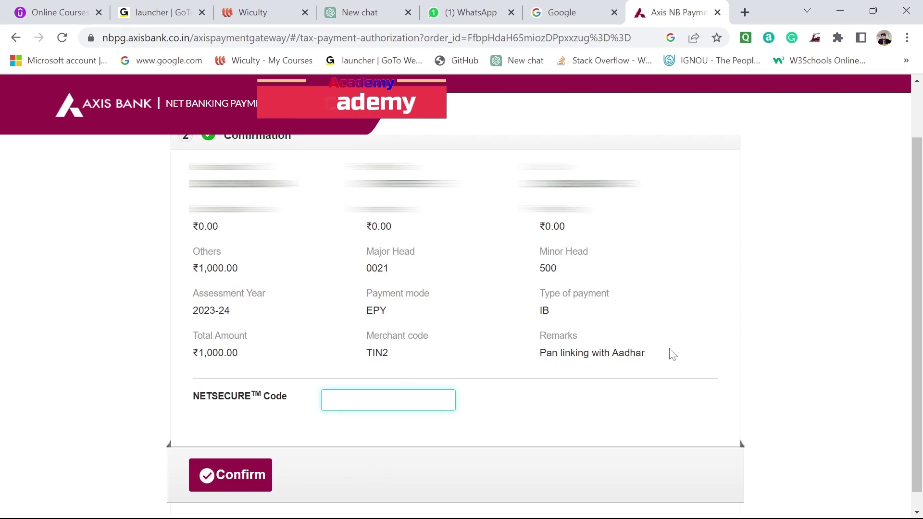
{"action": "scroll", "coordinate": [672, 354], "scroll_direction": "up", "scroll_amount": 1}
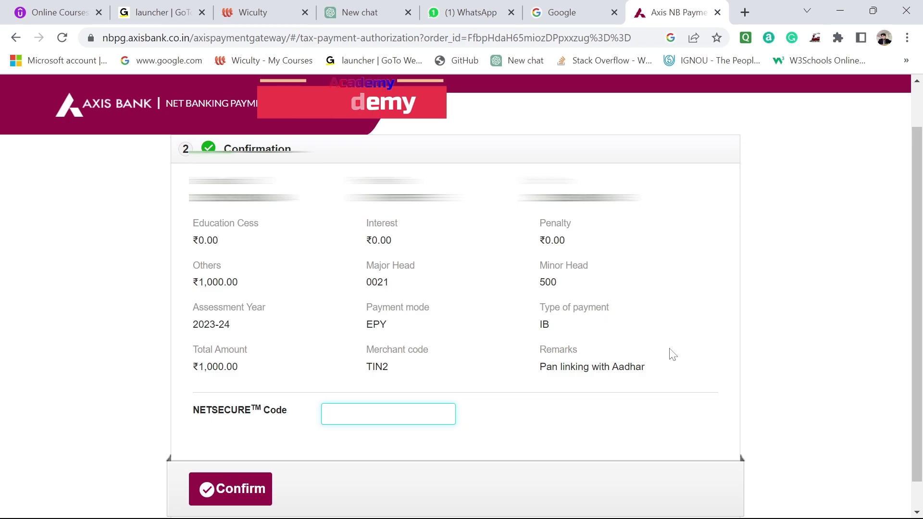
{"action": "type", "text": "*"}
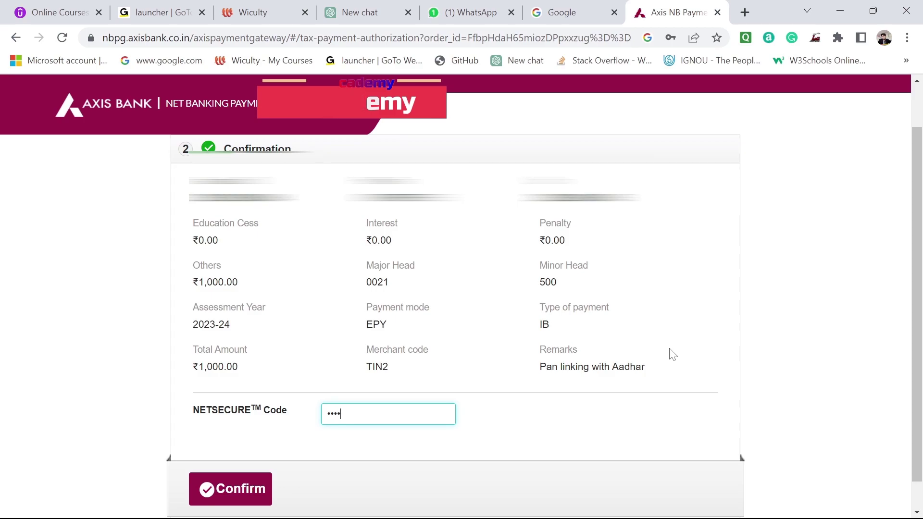
{"action": "left_click", "coordinate": [239, 483]}
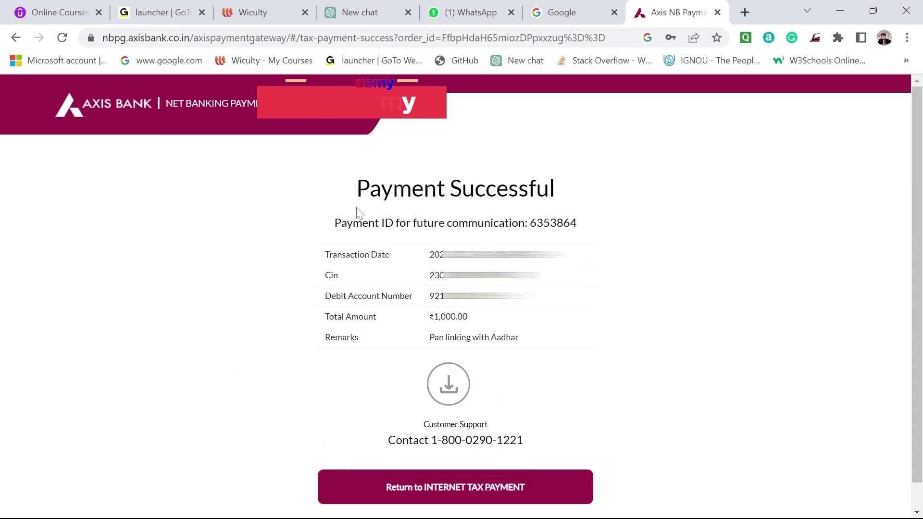
Highlight the Payment Successful heading on the Axis Bank confirmation page.
{"action": "left_click_drag", "start_coordinate": [339, 196], "coordinate": [630, 192]}
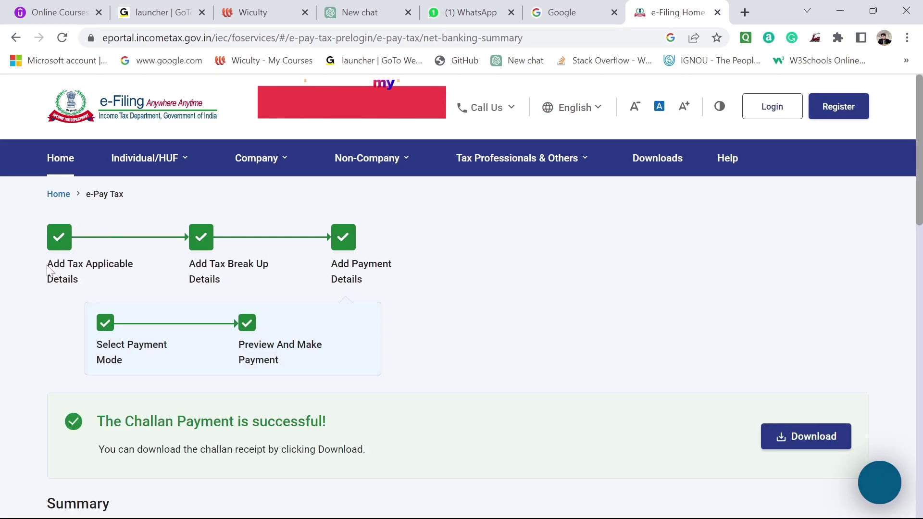
Review the five completed e-Pay Tax steps, from Add Tax Applicable Details through Preview And Make Payment.
{"action": "left_click_drag", "start_coordinate": [44, 264], "coordinate": [93, 287]}
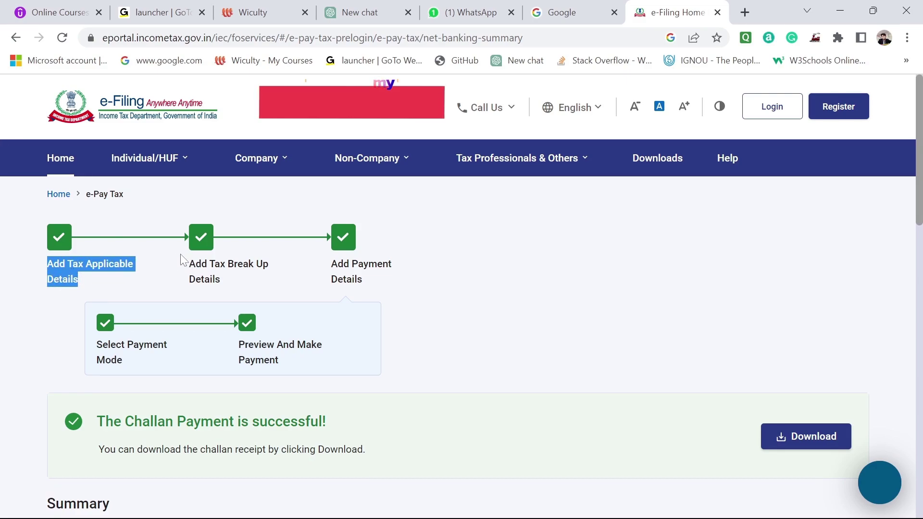
{"action": "left_click_drag", "start_coordinate": [189, 262], "coordinate": [226, 283]}
{"action": "left_click_drag", "start_coordinate": [318, 264], "coordinate": [369, 282]}
{"action": "left_click", "coordinate": [358, 291]}
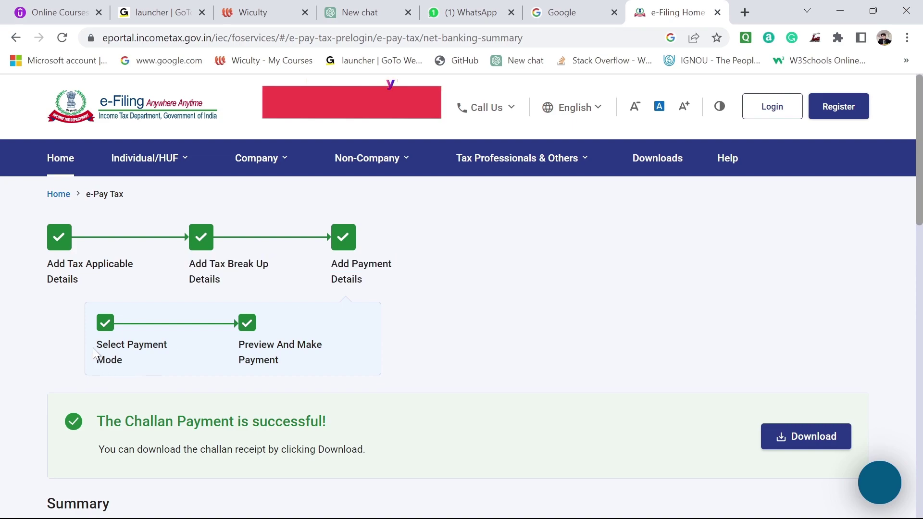
{"action": "left_click_drag", "start_coordinate": [94, 349], "coordinate": [133, 366]}
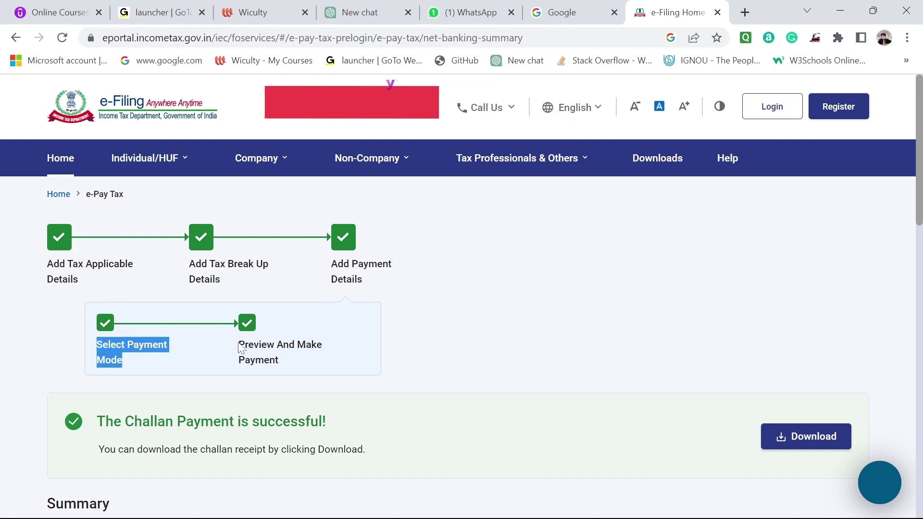
{"action": "left_click_drag", "start_coordinate": [241, 348], "coordinate": [274, 362]}
{"action": "left_click", "coordinate": [437, 354]}
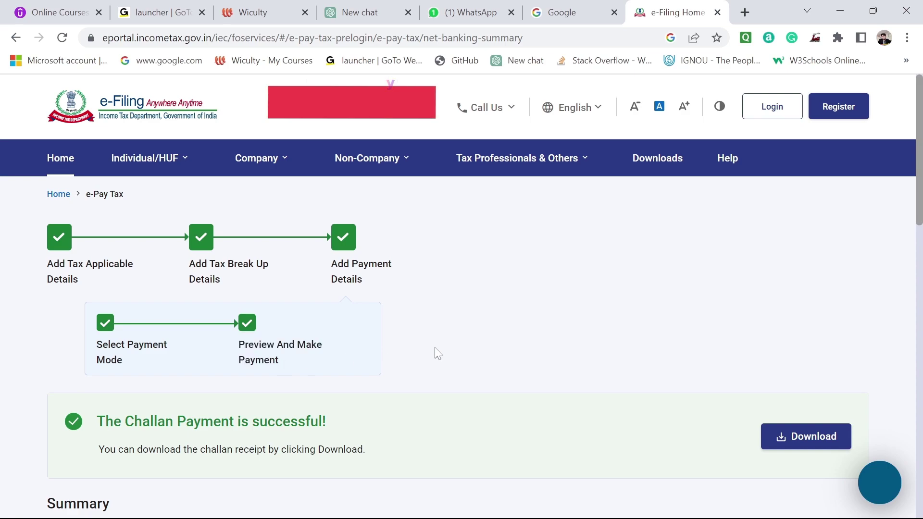
Check the challan payment success message and request the challan receipt download.
{"action": "left_click_drag", "start_coordinate": [95, 422], "coordinate": [384, 412]}
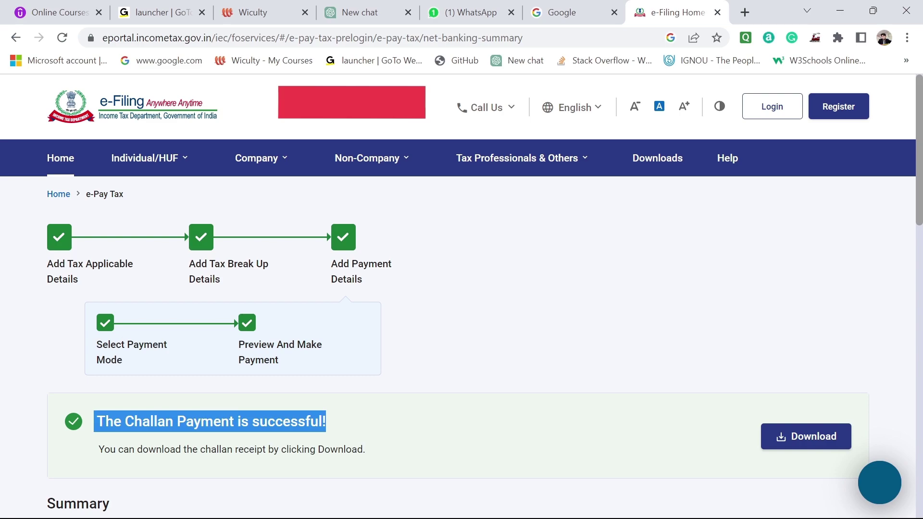
{"action": "left_click", "coordinate": [452, 455]}
{"action": "left_click", "coordinate": [808, 436]}
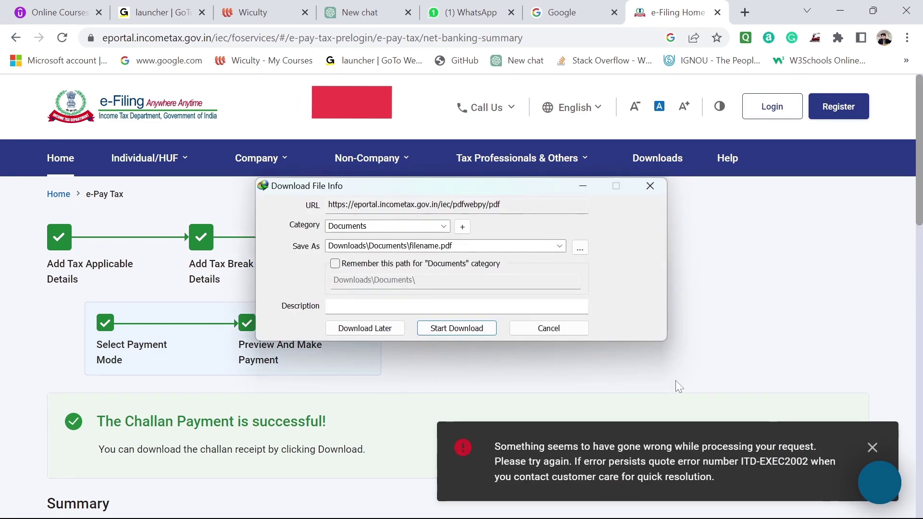
Save the challan receipt as filename.pdf and view its download folder.
{"action": "left_click", "coordinate": [453, 328]}
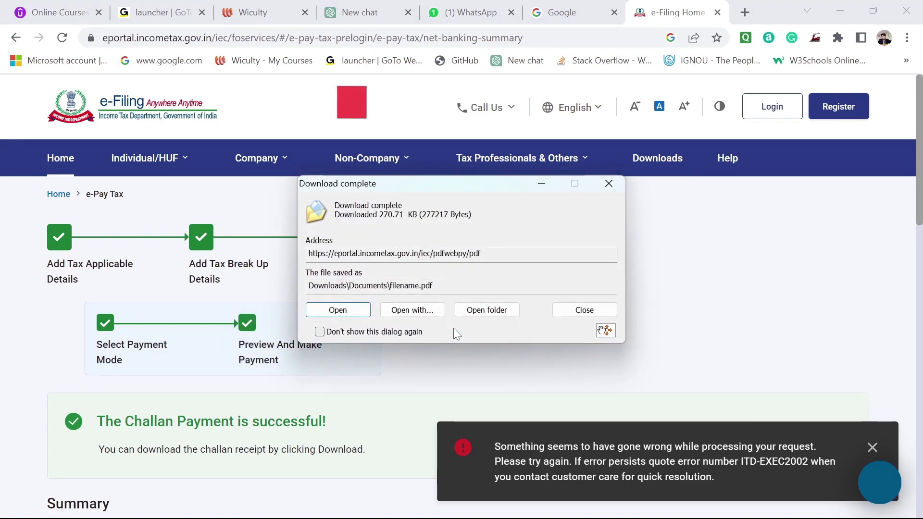
{"action": "left_click", "coordinate": [510, 309]}
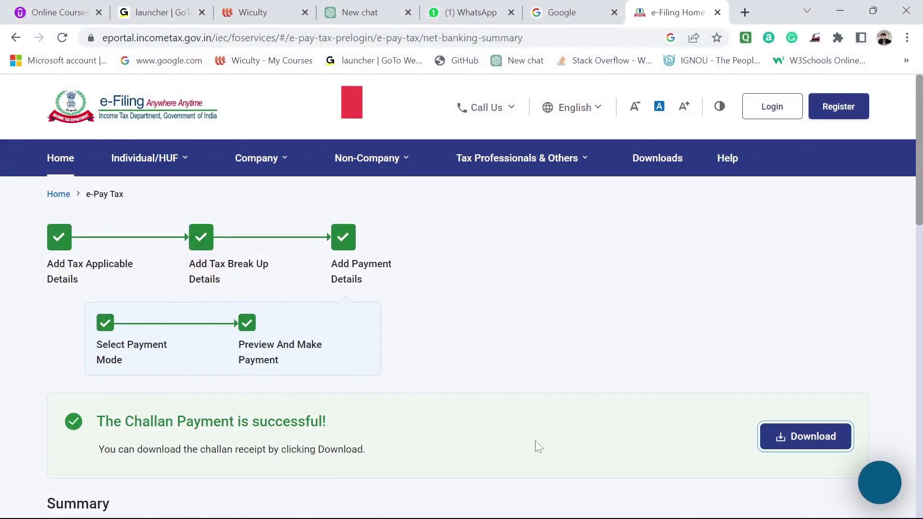
{"action": "scroll", "coordinate": [535, 441], "scroll_direction": "down", "scroll_amount": 5}
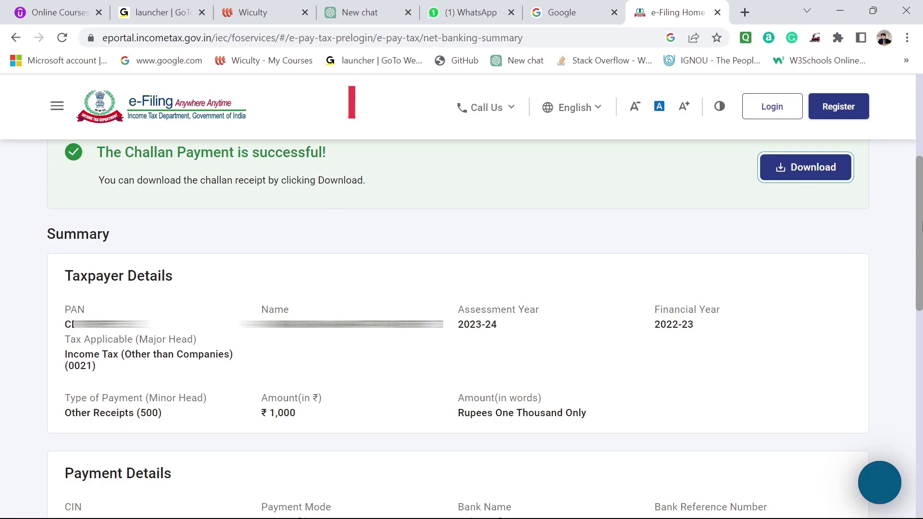
{"action": "scroll", "coordinate": [844, 333], "scroll_direction": "down", "scroll_amount": 4}
Retry the download, keep the existing receipt file, and dismiss the notices and error message.
{"action": "left_click", "coordinate": [824, 398]}
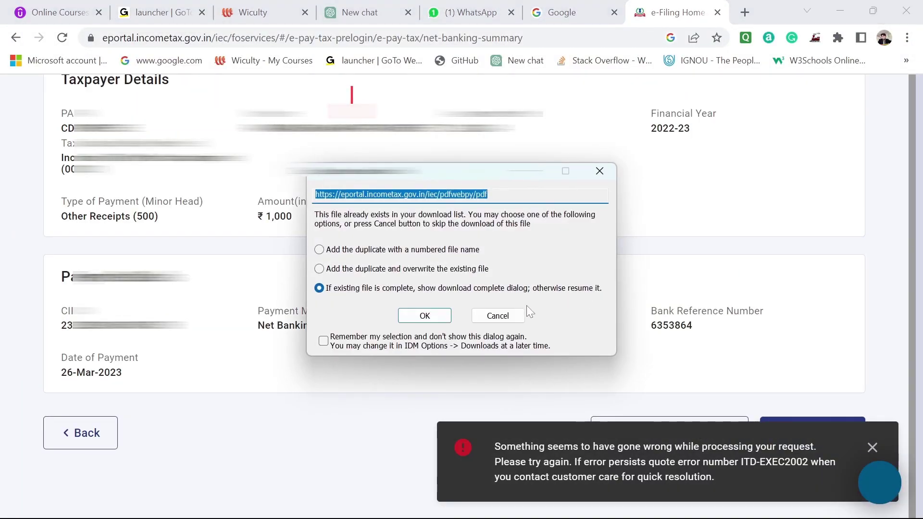
{"action": "left_click", "coordinate": [433, 320]}
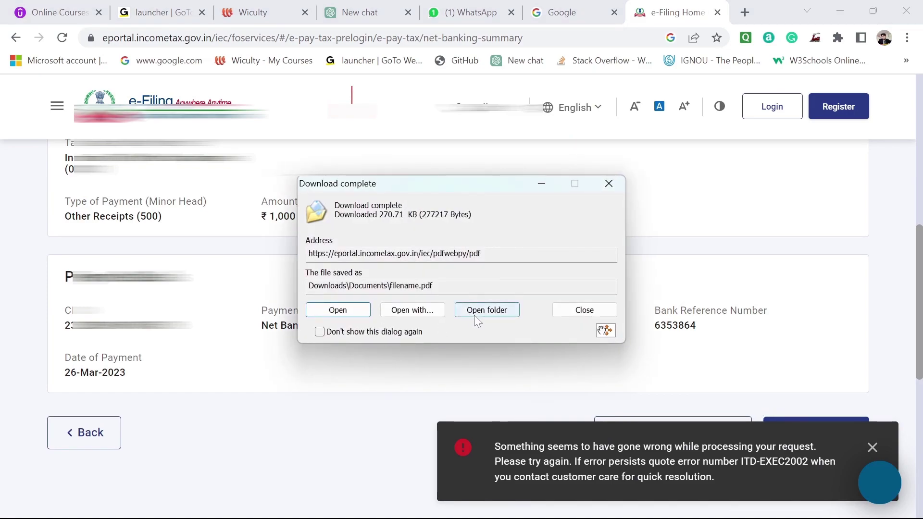
{"action": "left_click", "coordinate": [582, 312]}
{"action": "scroll", "coordinate": [738, 288], "scroll_direction": "up", "scroll_amount": 8}
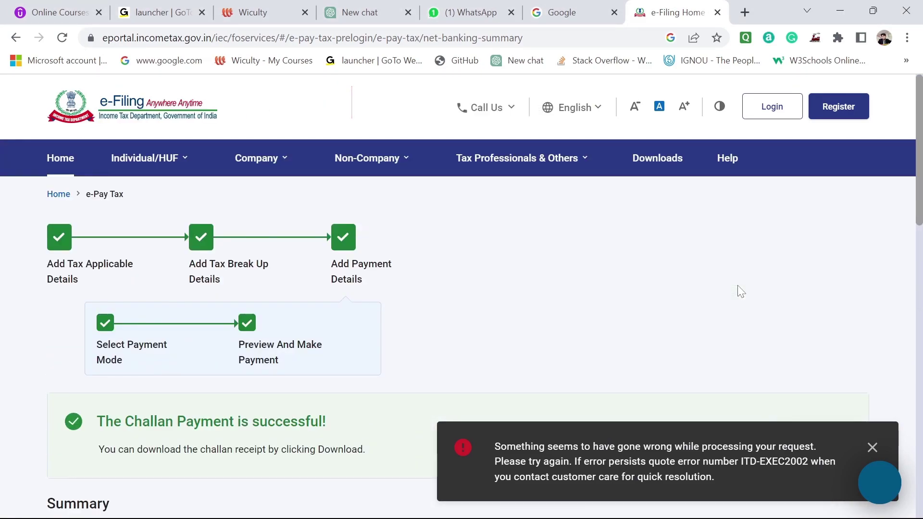
{"action": "left_click", "coordinate": [872, 447]}
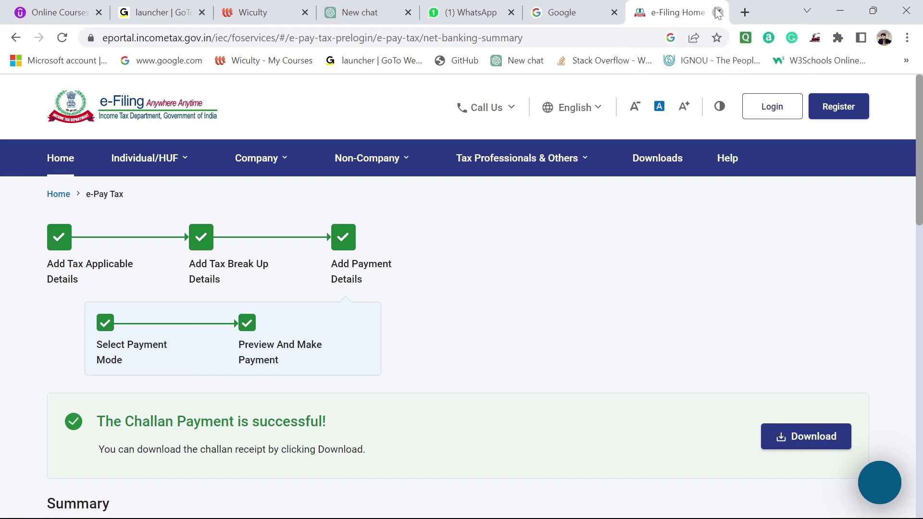